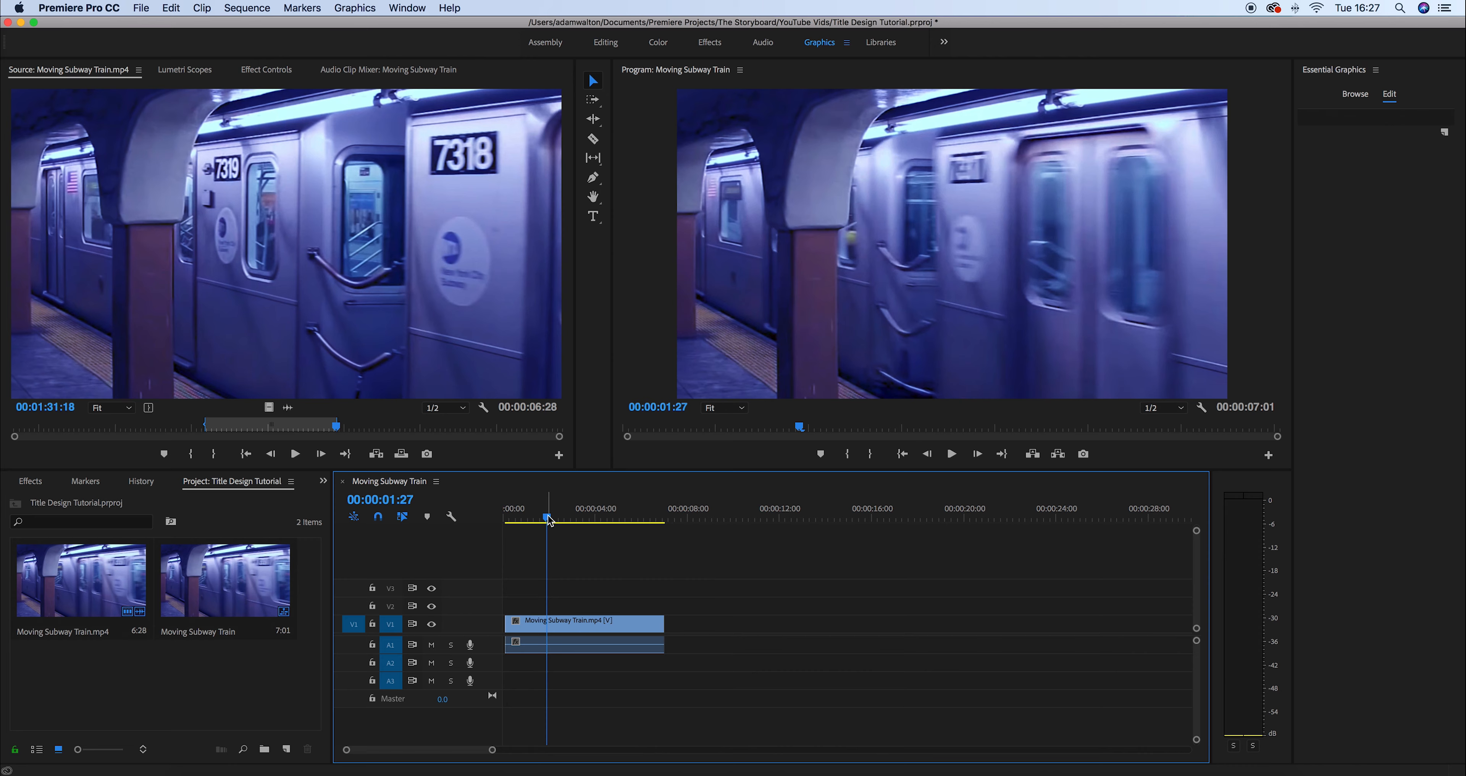
Create a new legacy title named Main Title with the default 1280 by 720 video settings
drag(547, 518, 516, 522)
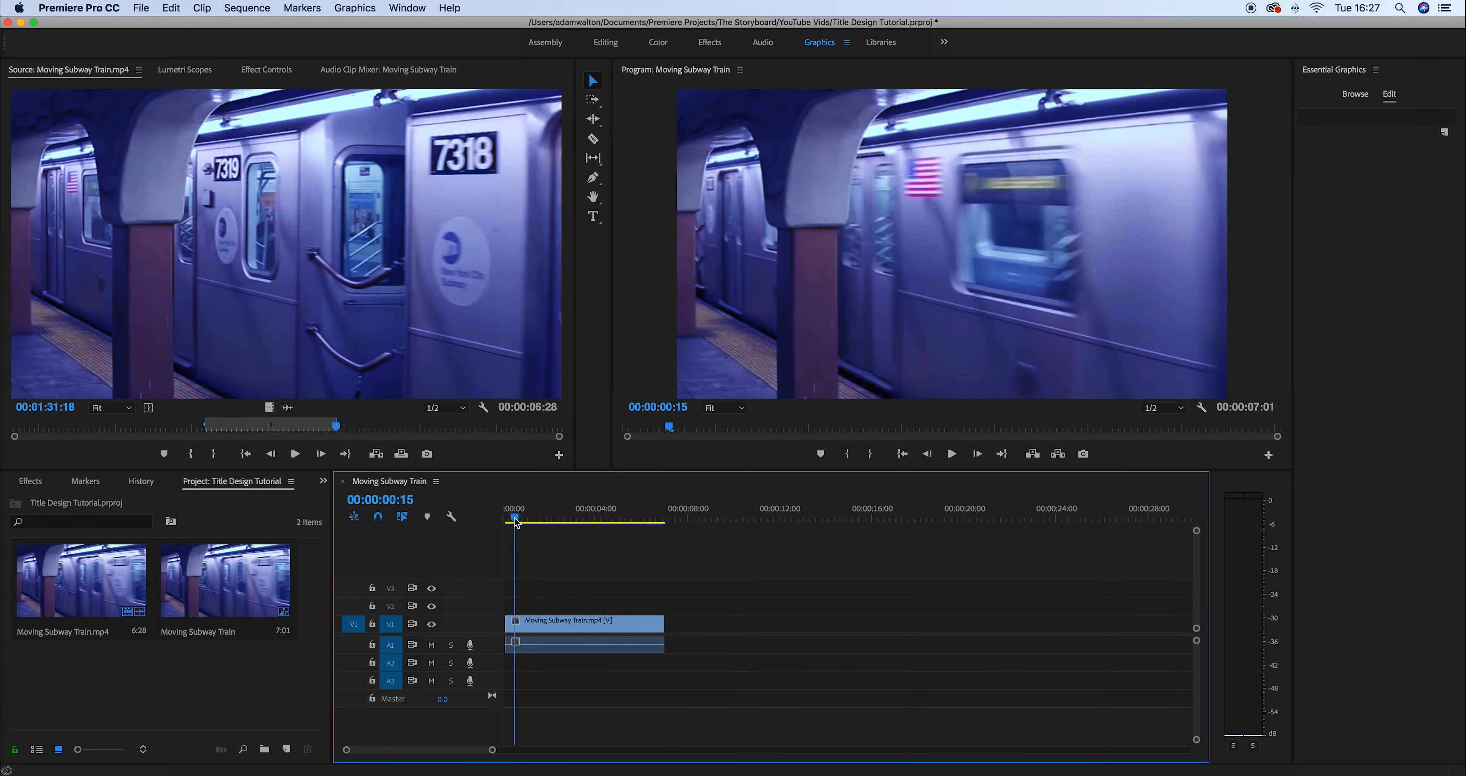
click(141, 8)
mouse_move(174, 25)
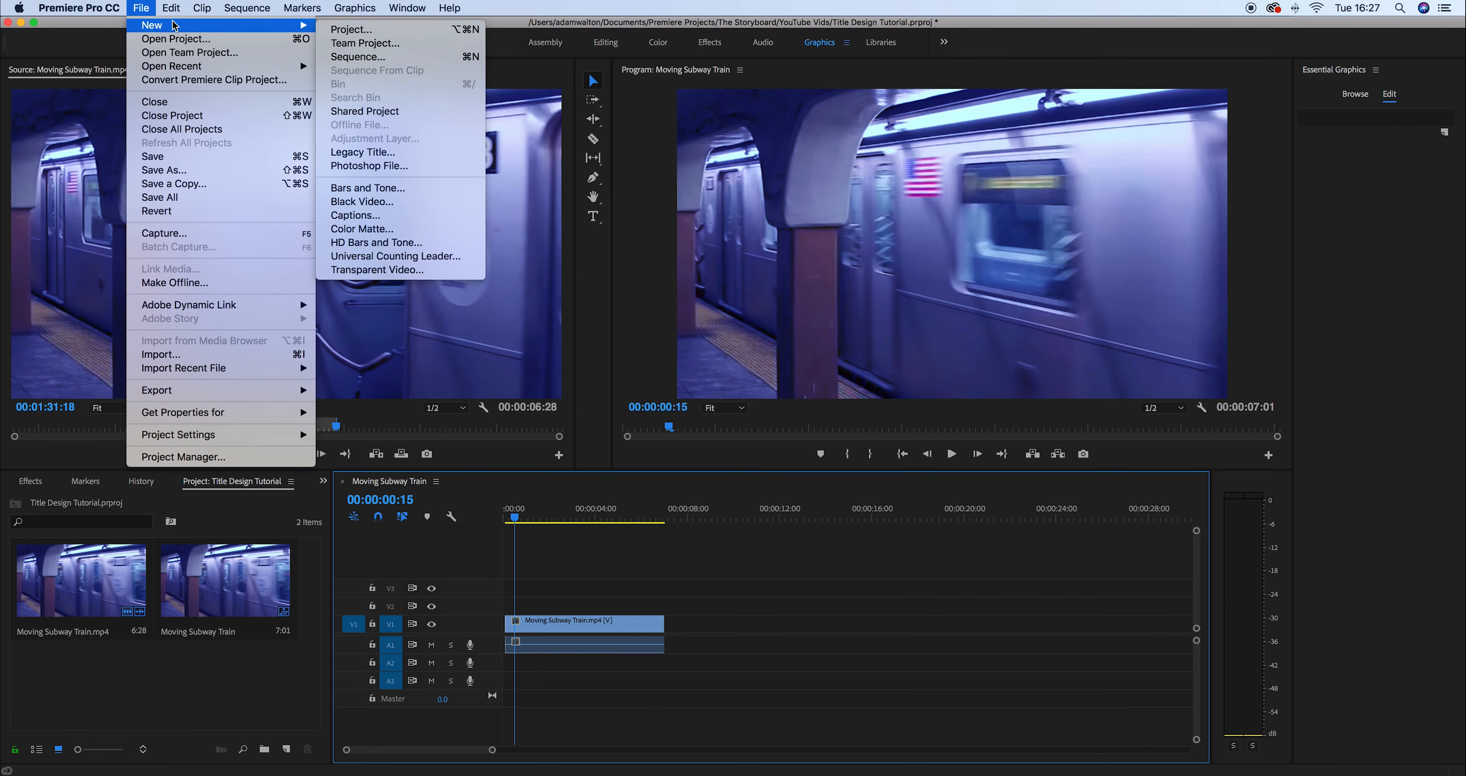
click(385, 153)
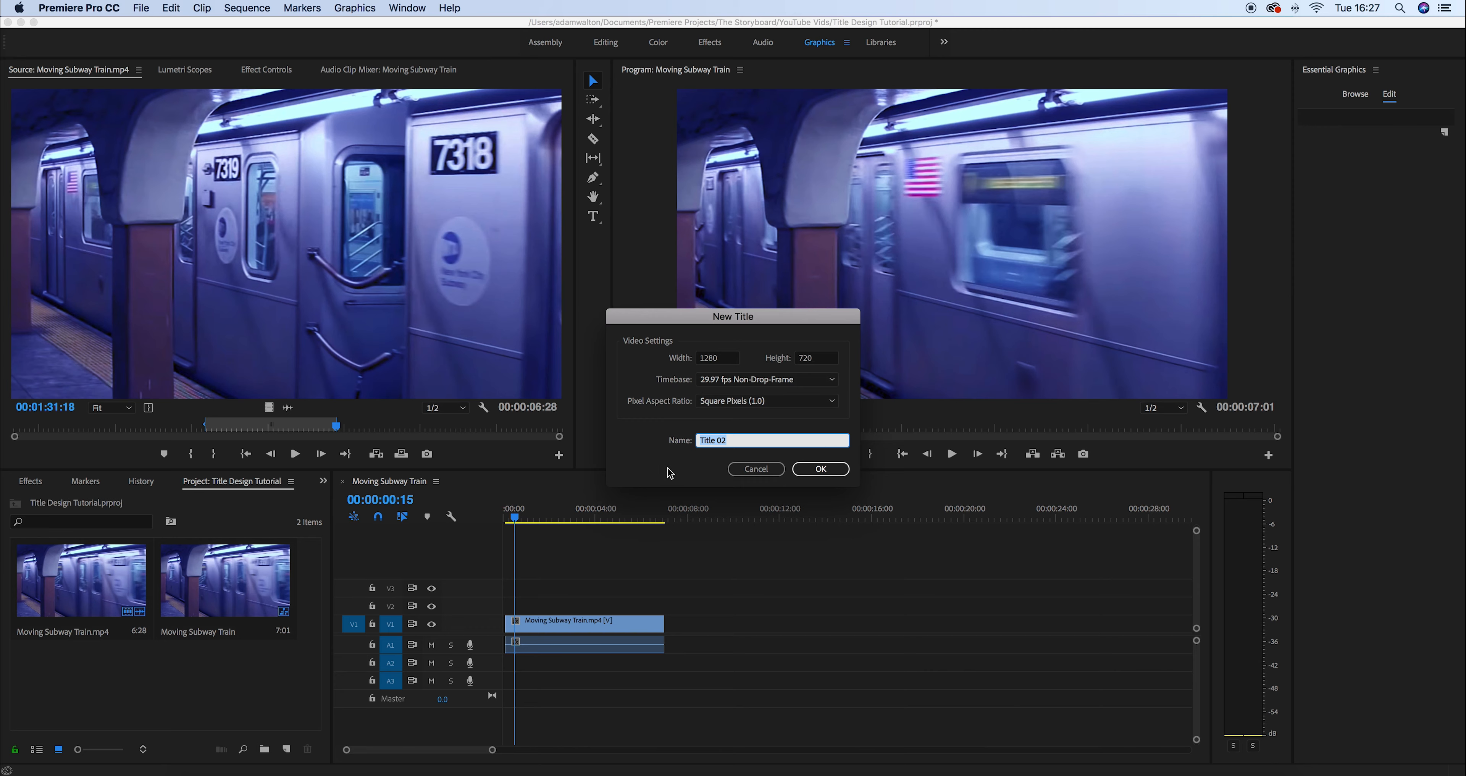
text(Main)
click(821, 469)
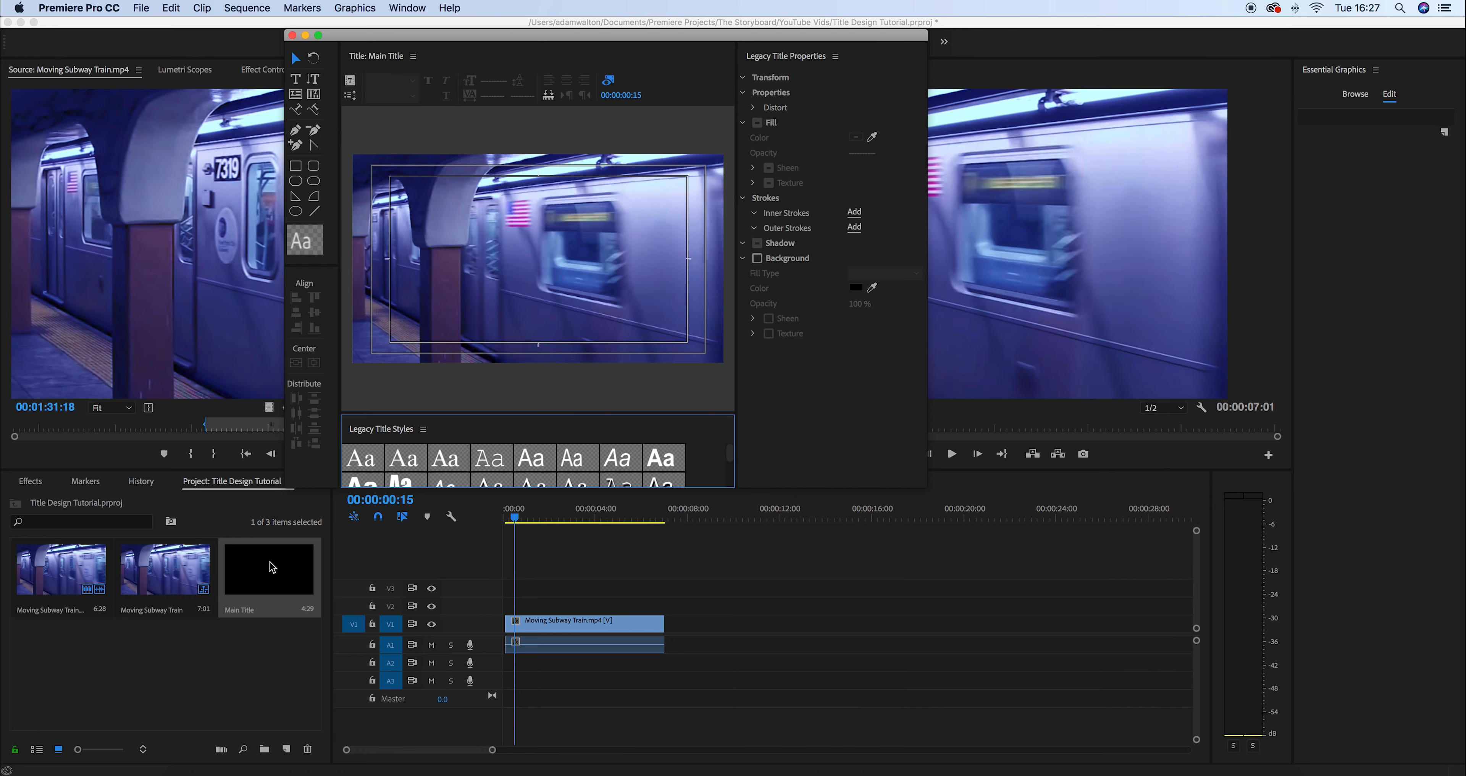
Draw a text area about 864 by 296 across the middle of the title frame and enter SUBWAY
drag(478, 36, 510, 38)
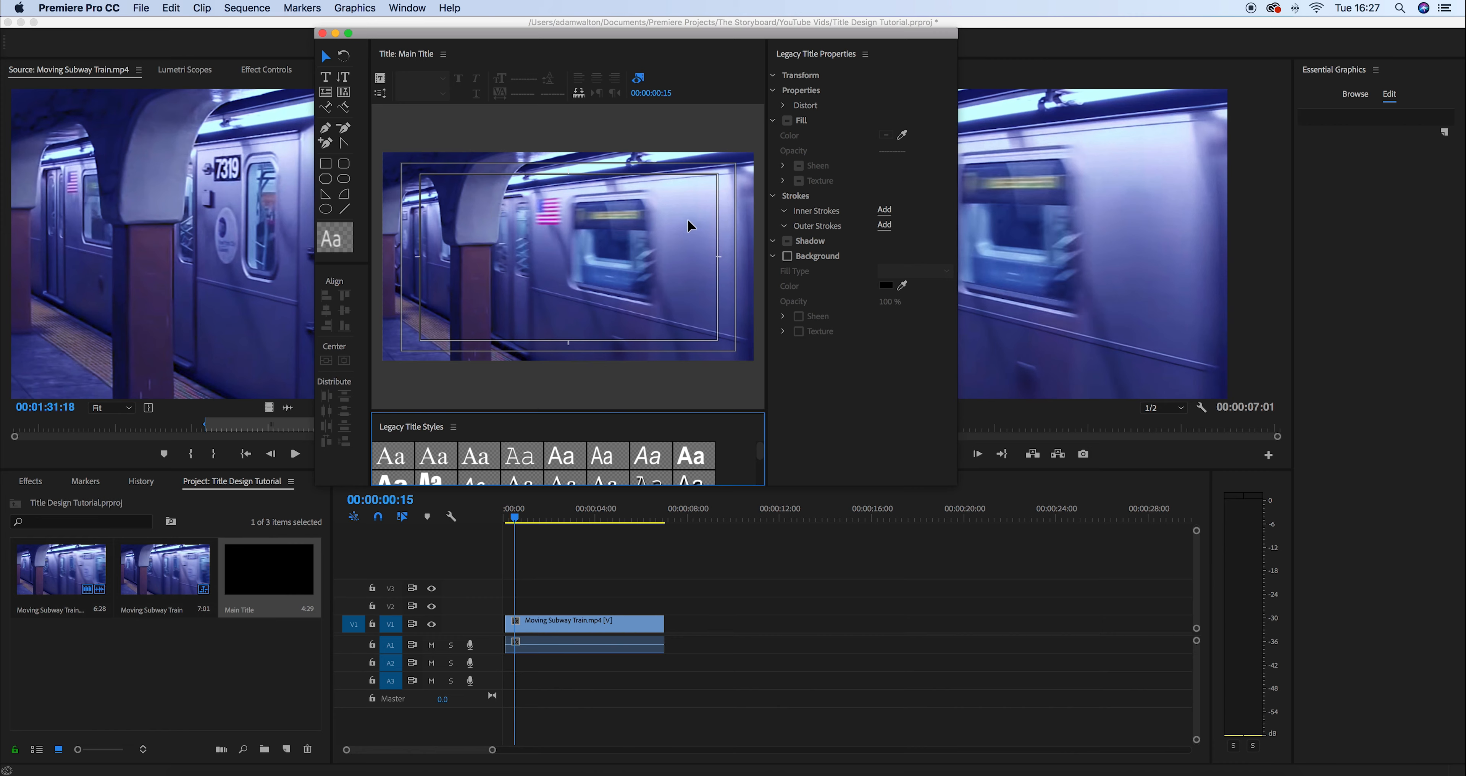
click(324, 76)
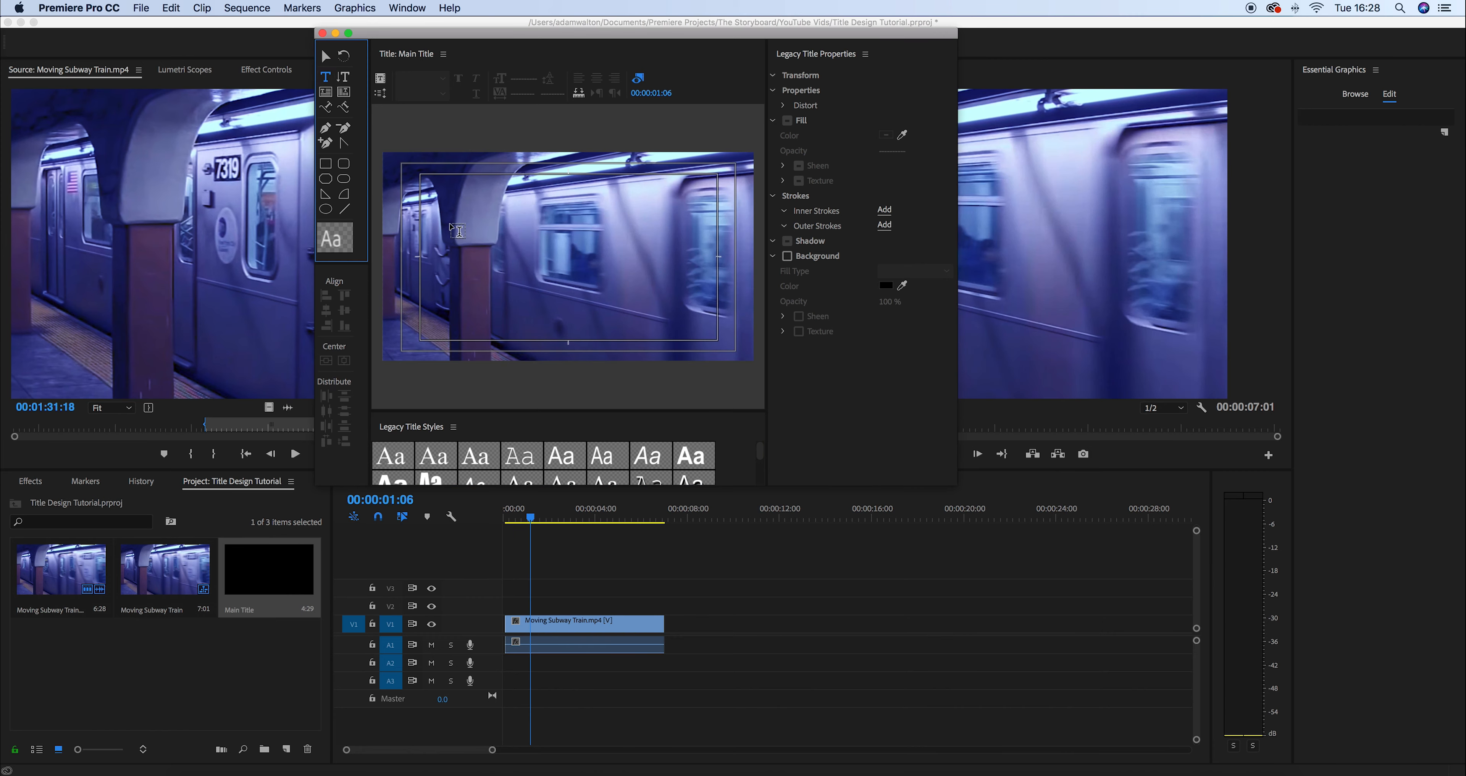
click(449, 211)
drag(436, 207, 687, 291)
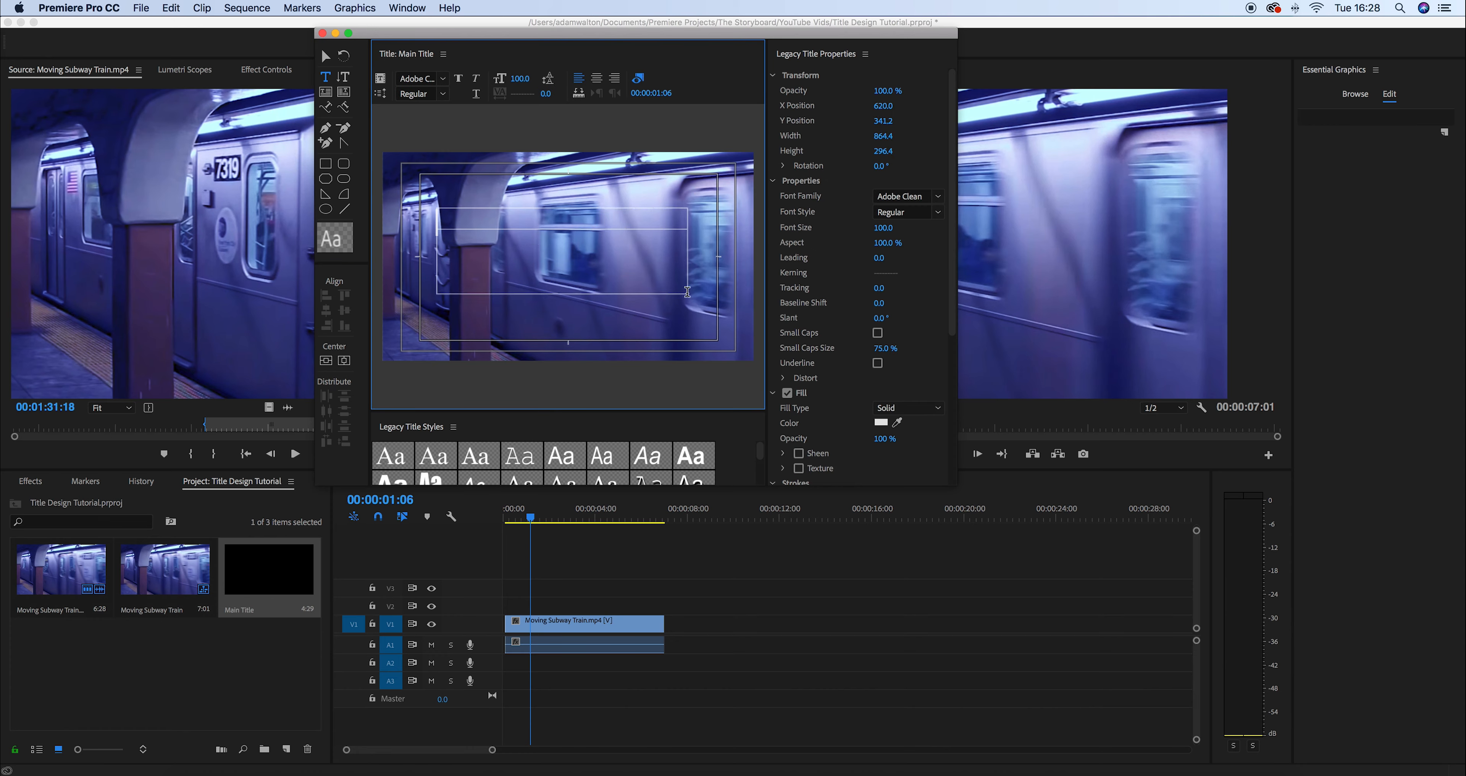
text(SUBWAY)
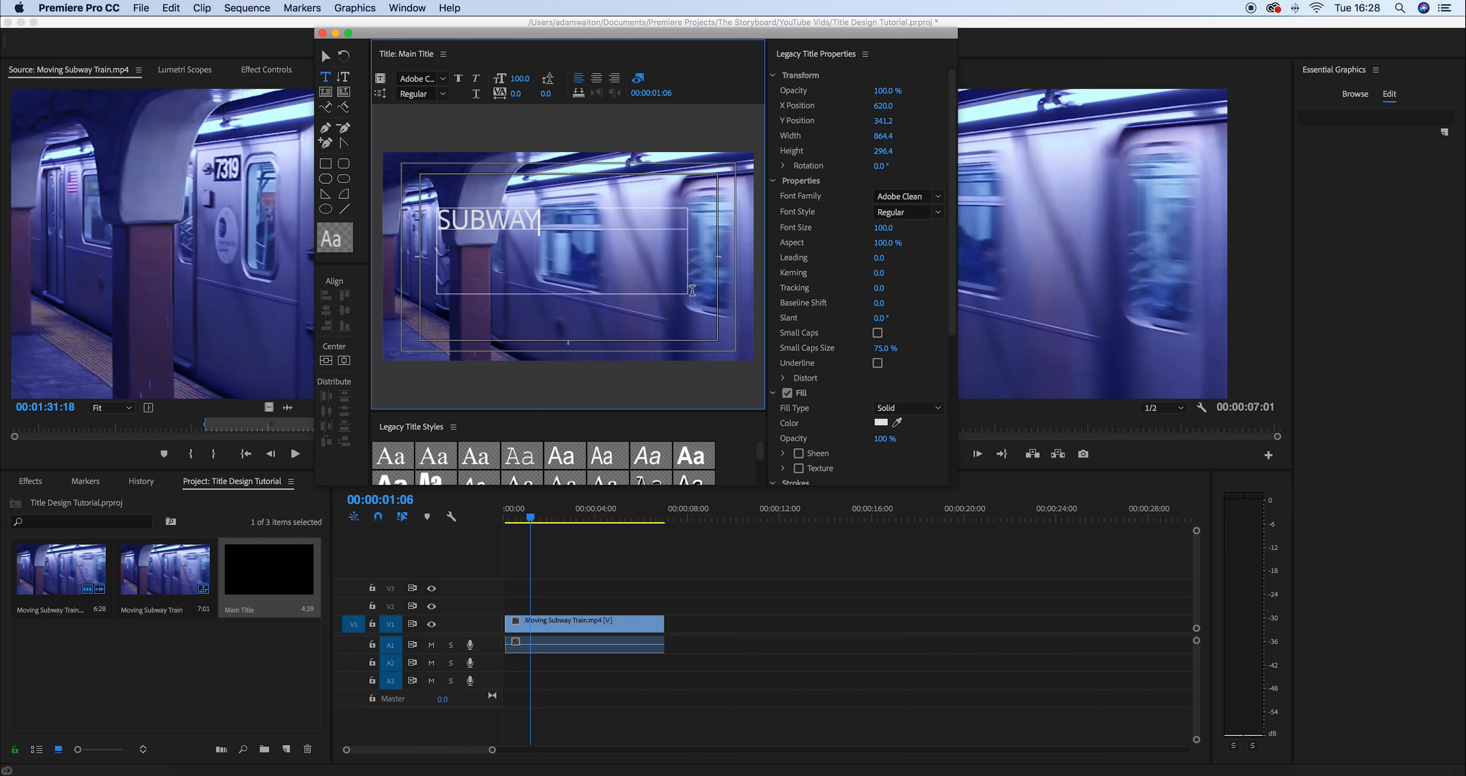
key(super+s)
Move the SUBWAY text down toward the middle of the frame and set its font size to 230
click(326, 56)
click(510, 237)
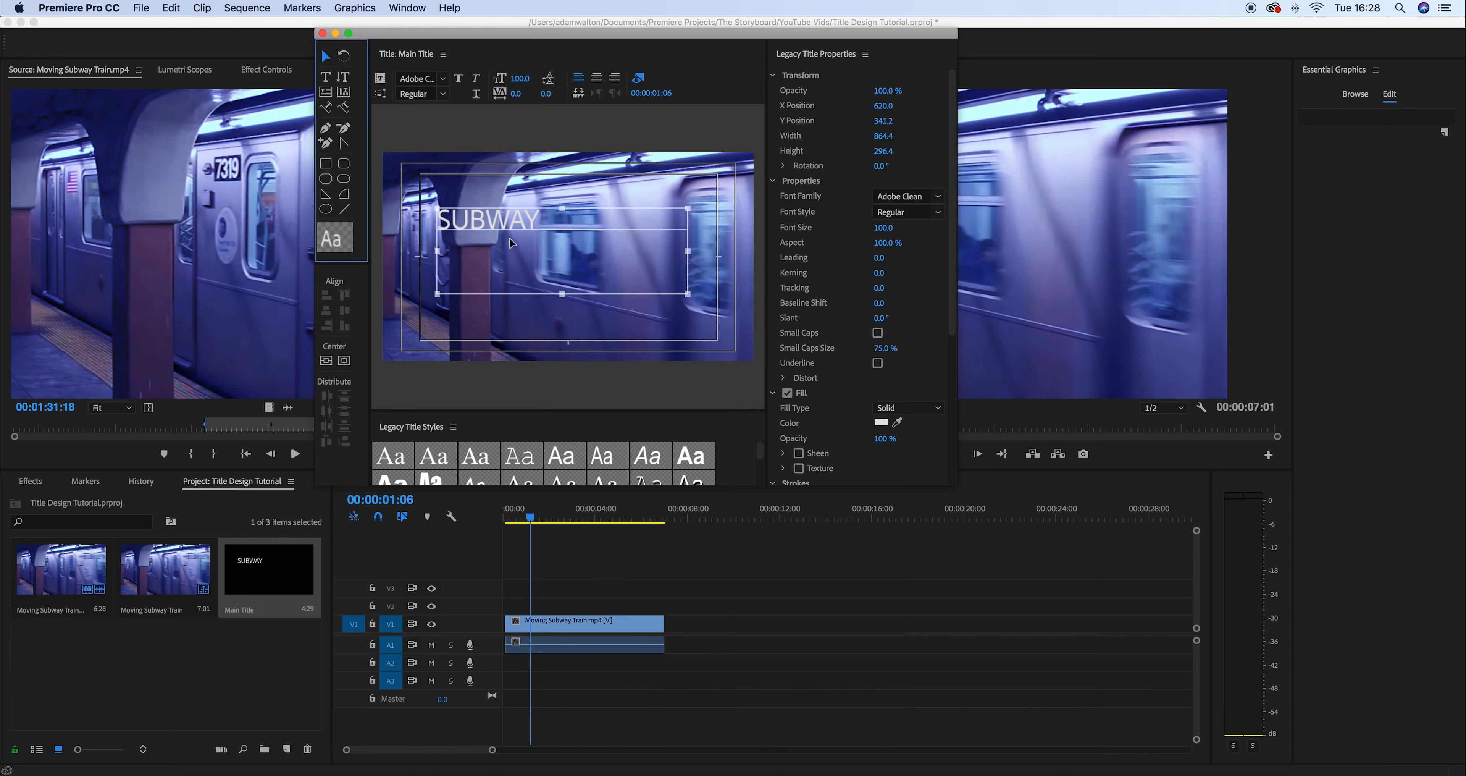
mouse_move(510, 220)
mouse_down()
mouse_move(516, 205)
mouse_move(507, 242)
mouse_up()
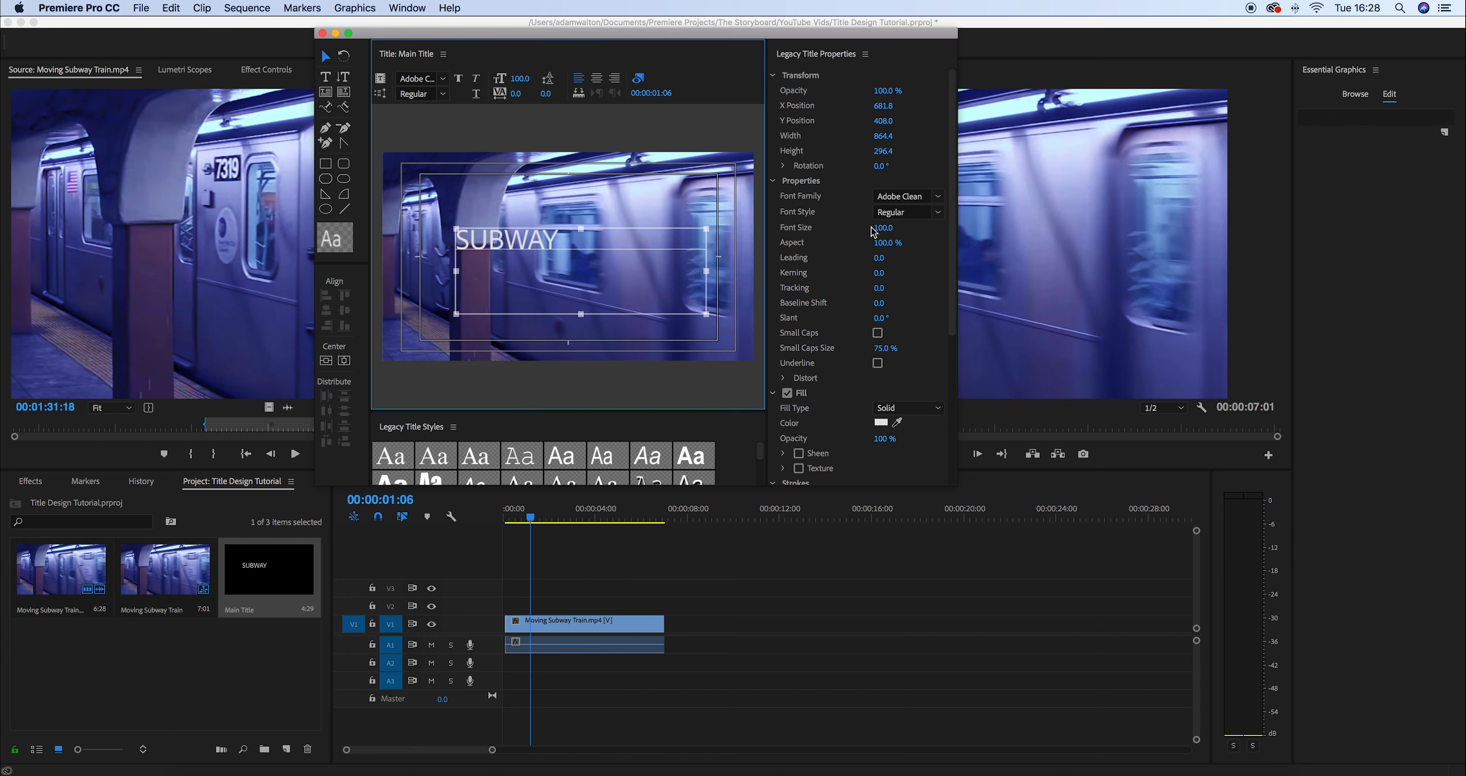
click(883, 227)
drag(883, 228, 949, 227)
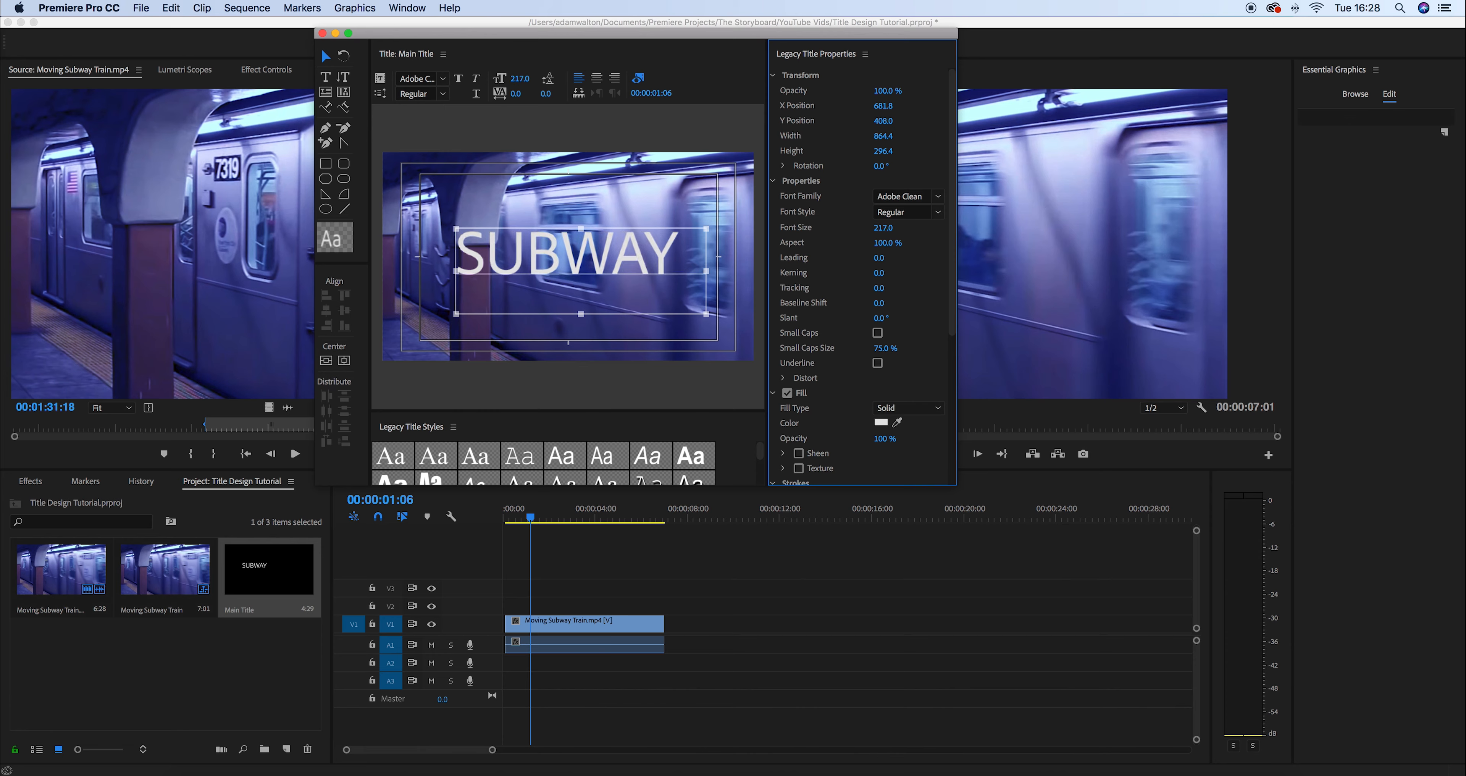
click(886, 226)
text(230)
key(Return)
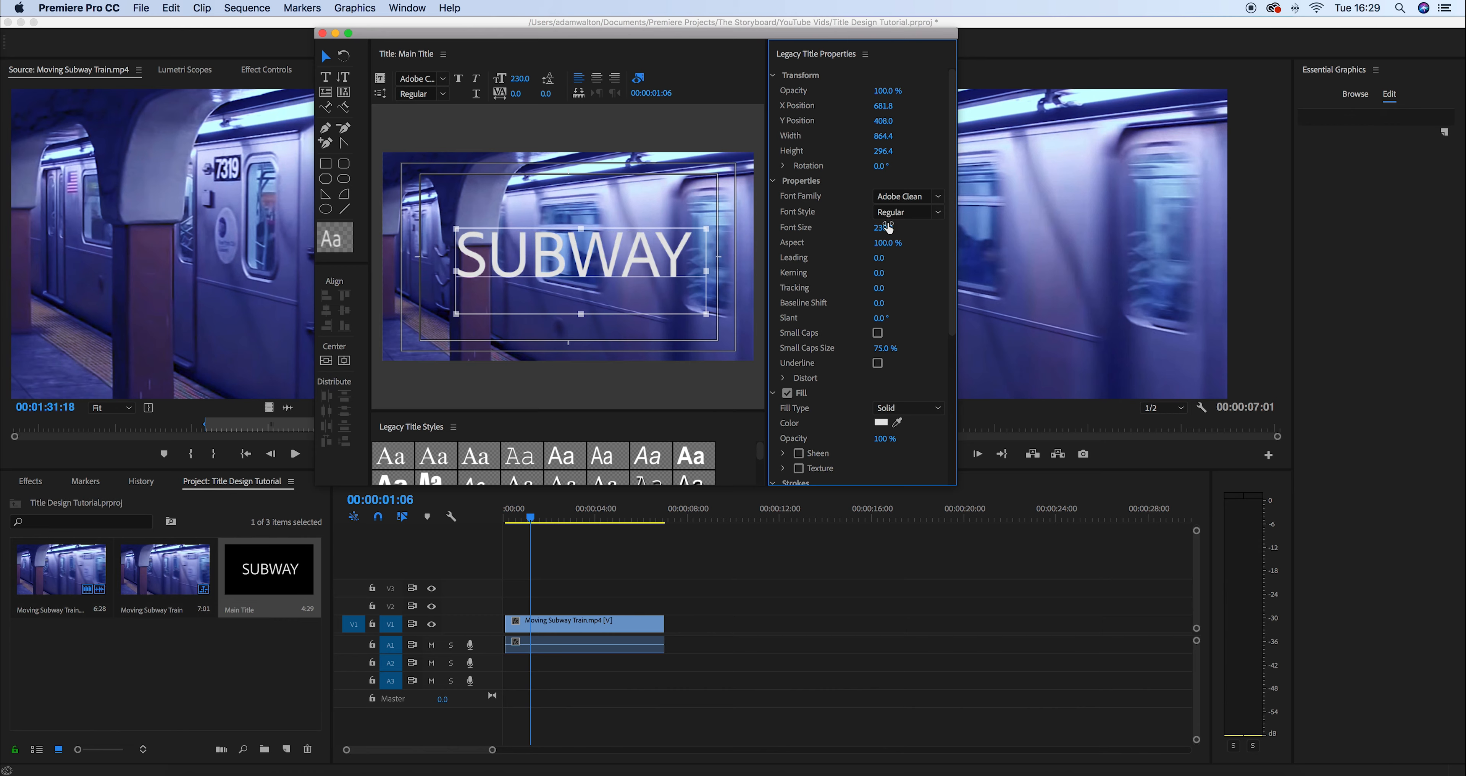
Enlarge the SUBWAY text to font size 241 and recentre it at about X 647, Y 423
drag(573, 254, 551, 252)
drag(880, 228, 886, 228)
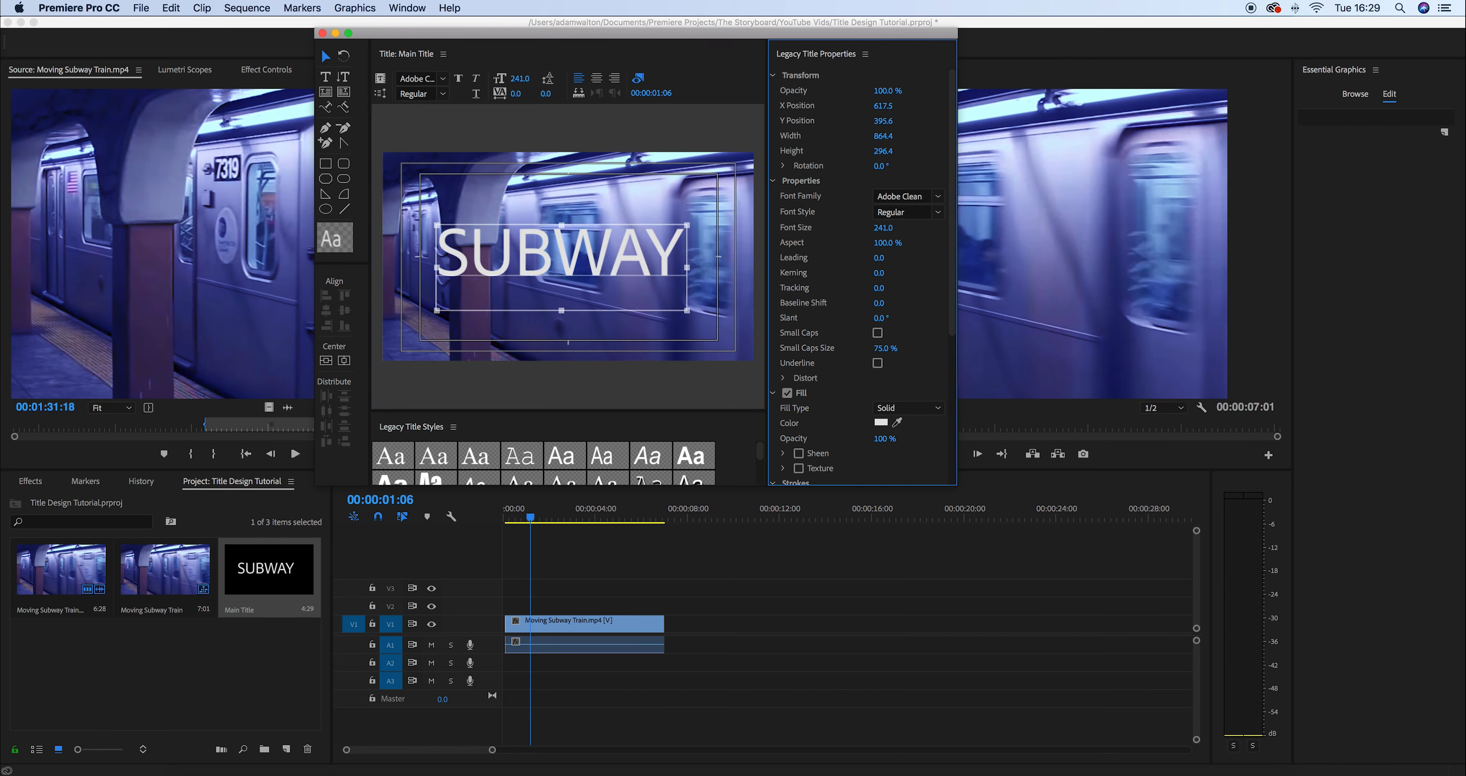
drag(582, 262, 588, 266)
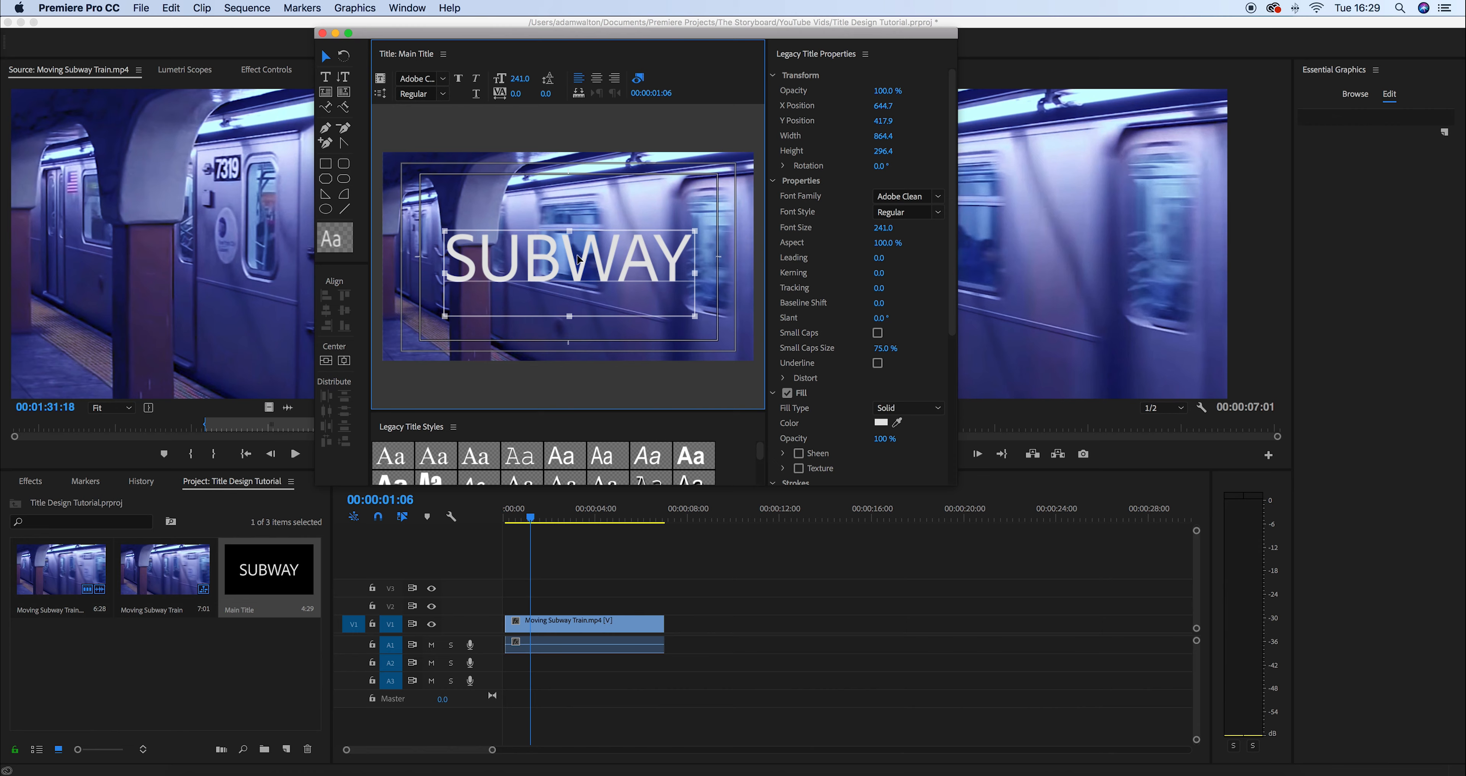
drag(577, 257, 577, 257)
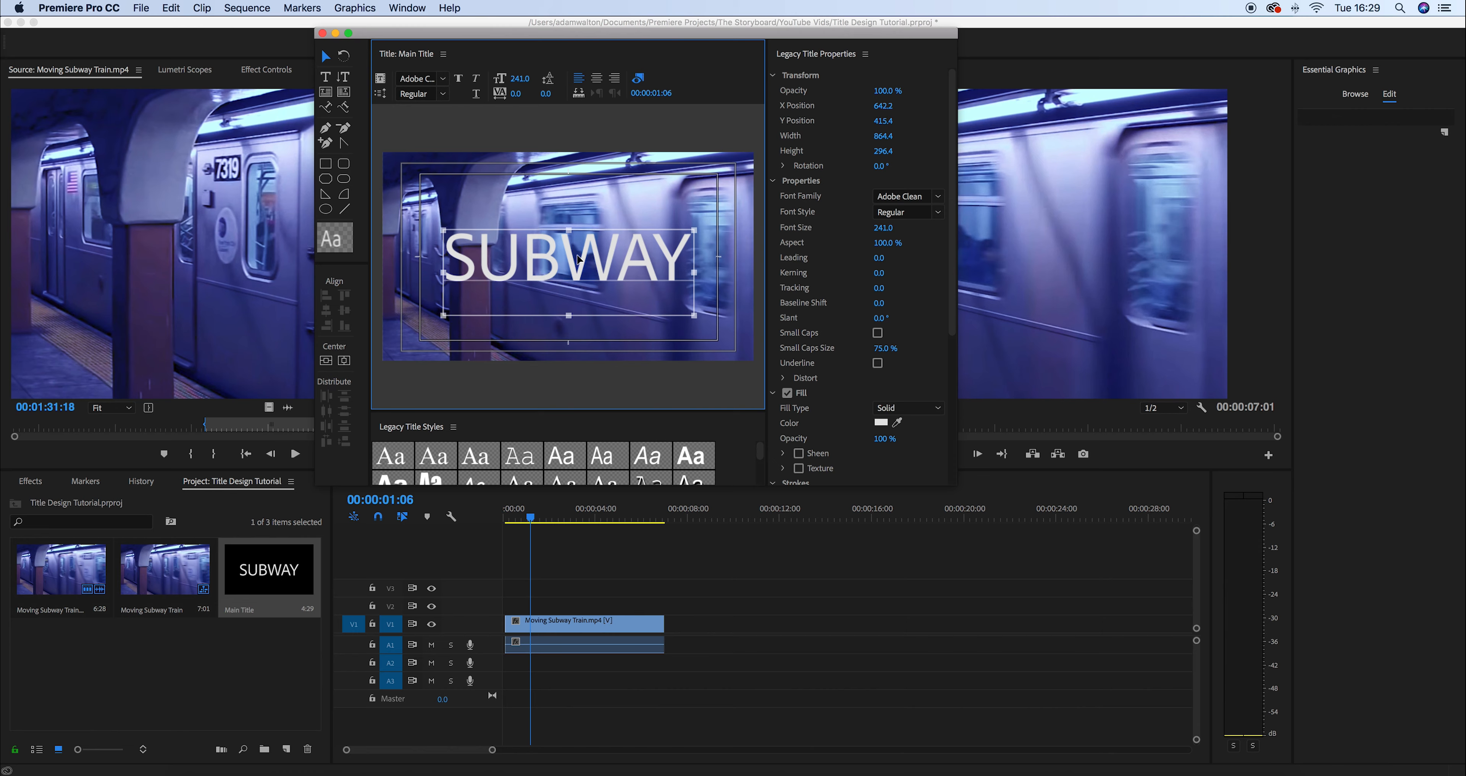
key(super+z)
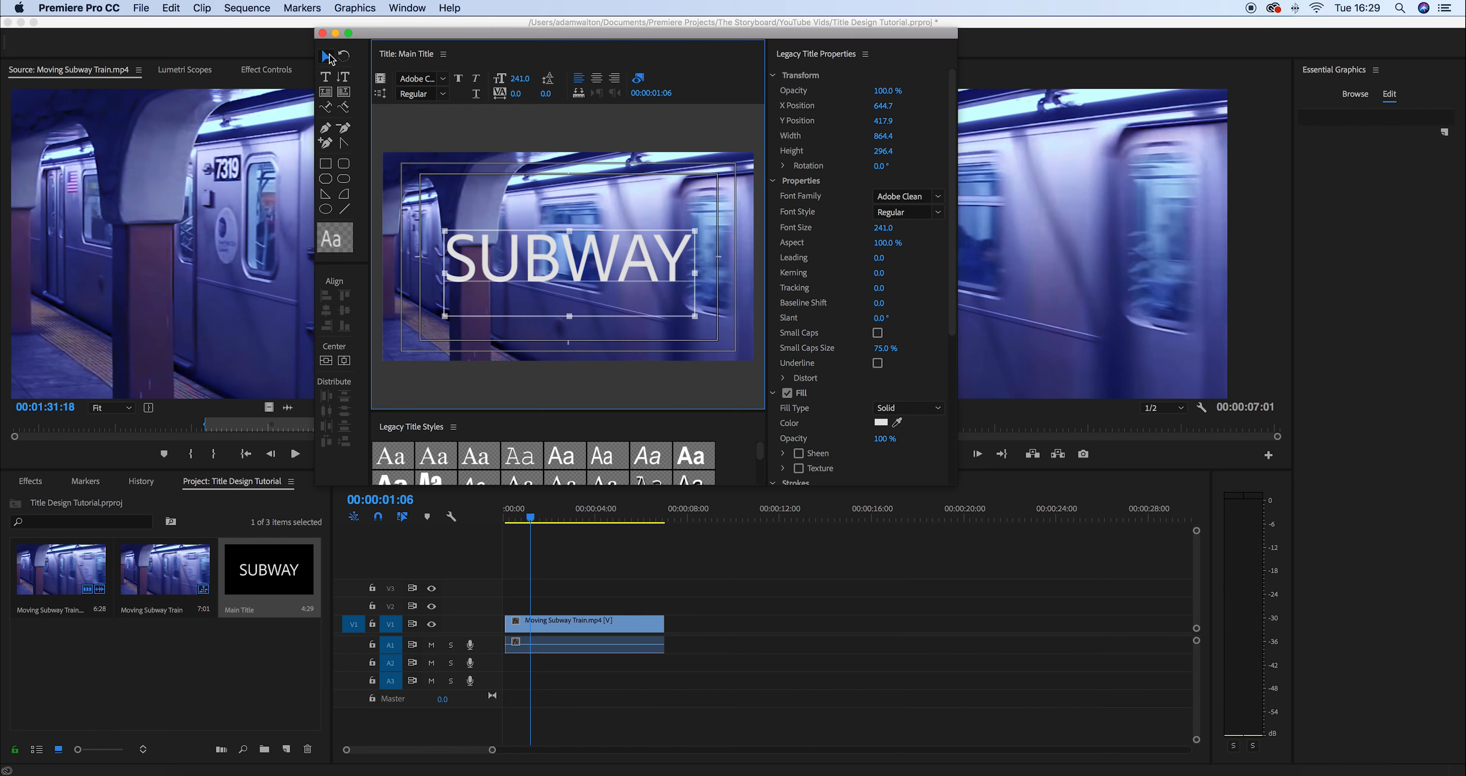
drag(554, 261, 555, 263)
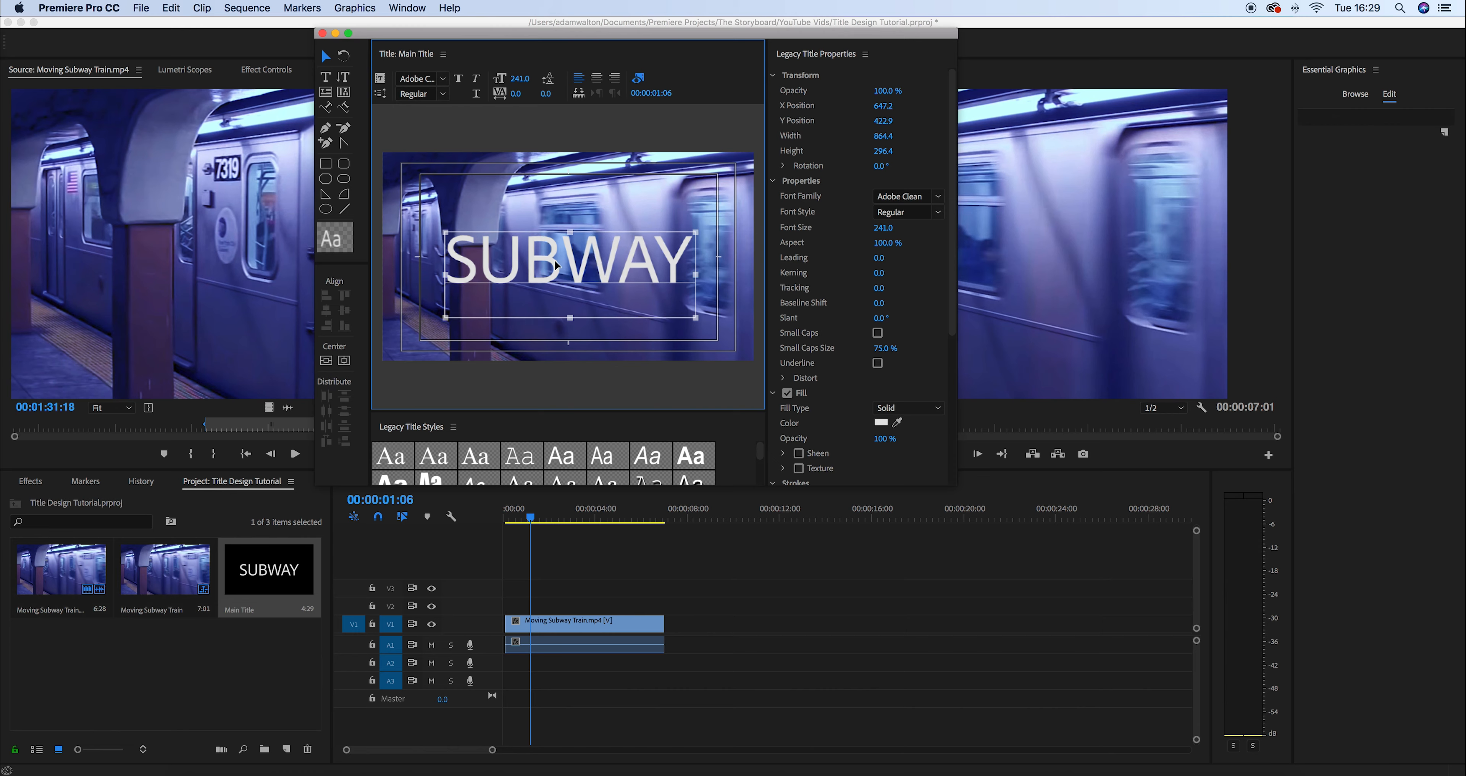
Try different fonts on the SUBWAY text, including Comic Sans MS and Double Feature, and settle on FightThis
click(938, 197)
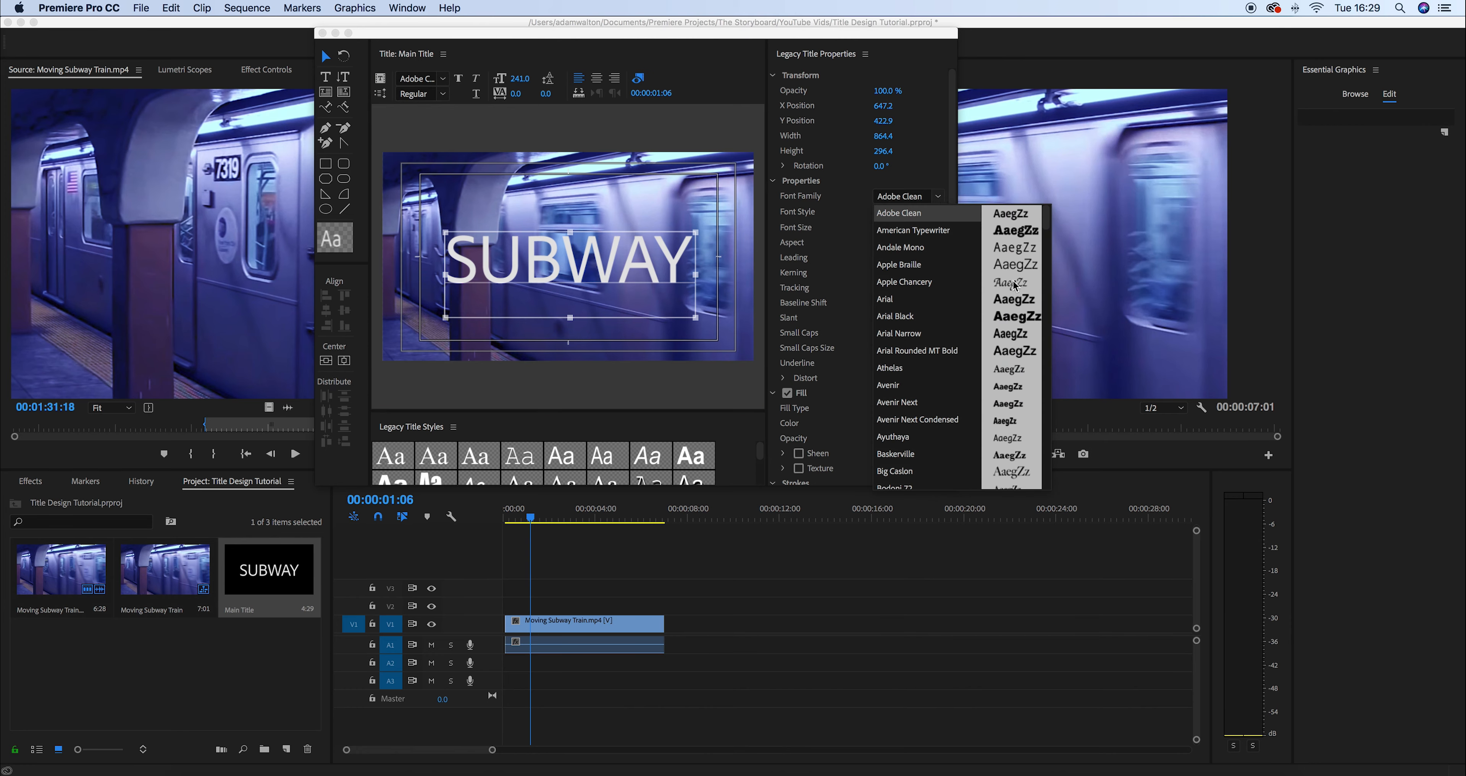
scroll(1015, 362, down, 5)
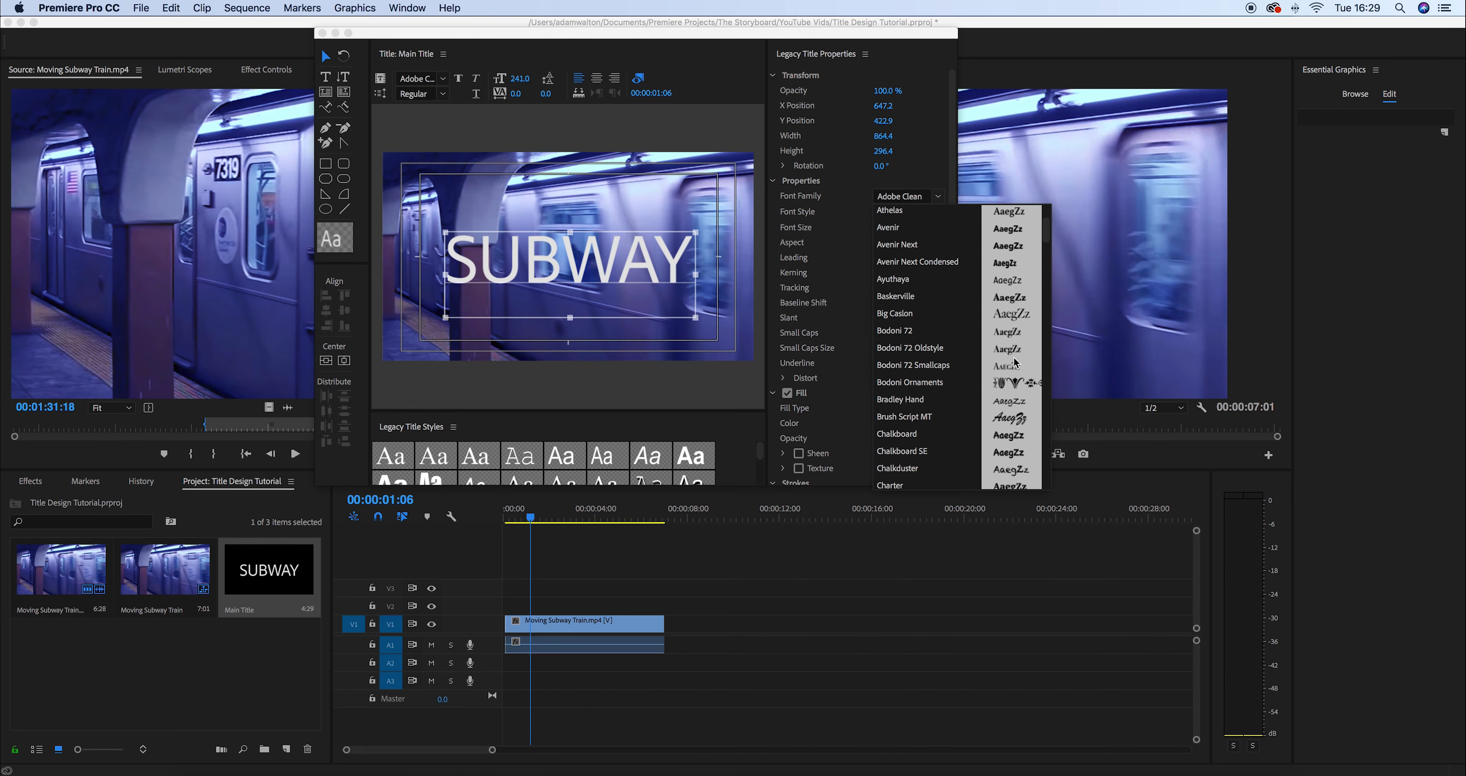
scroll(1014, 362, down, 2)
scroll(1015, 362, down, 3)
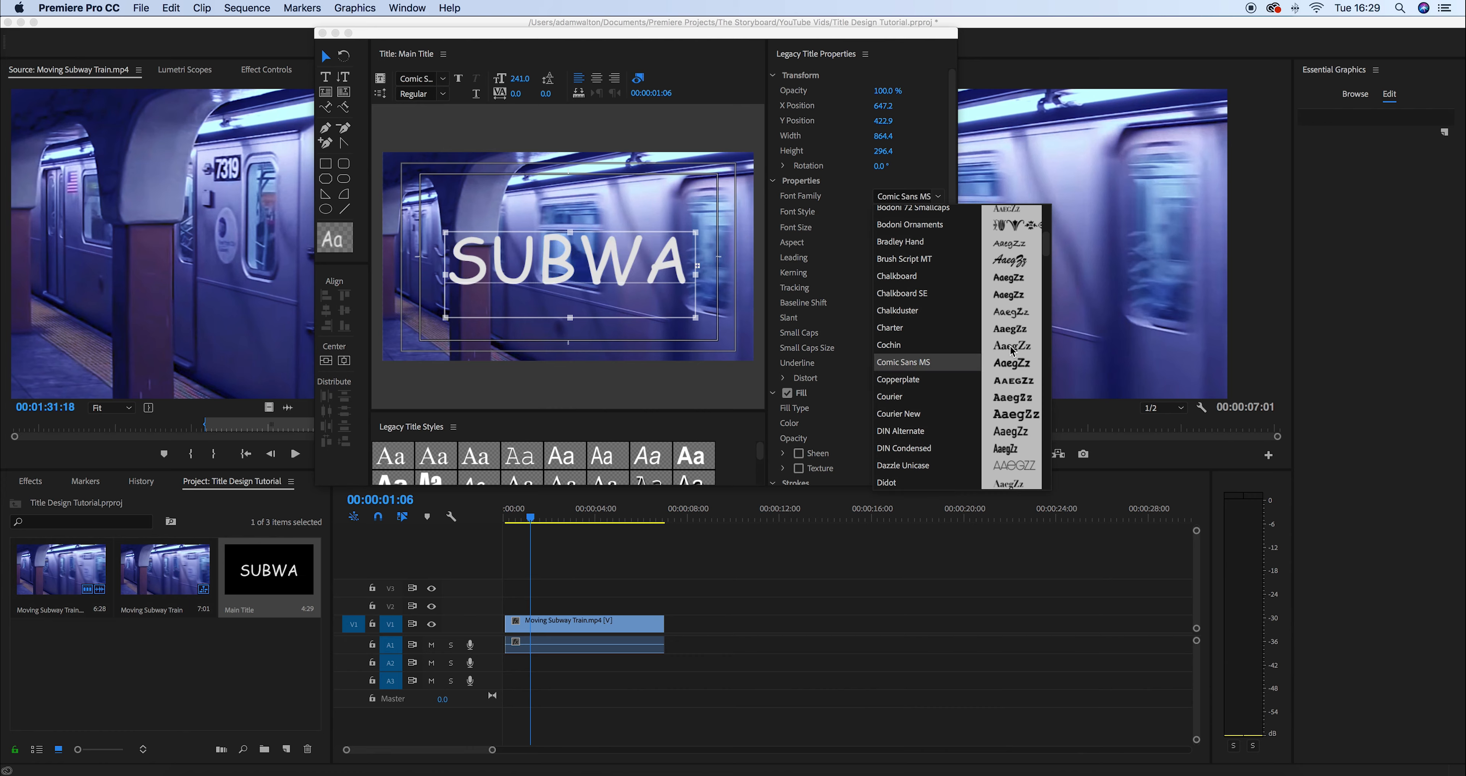
scroll(1011, 349, down, 2)
scroll(1011, 349, down, 3)
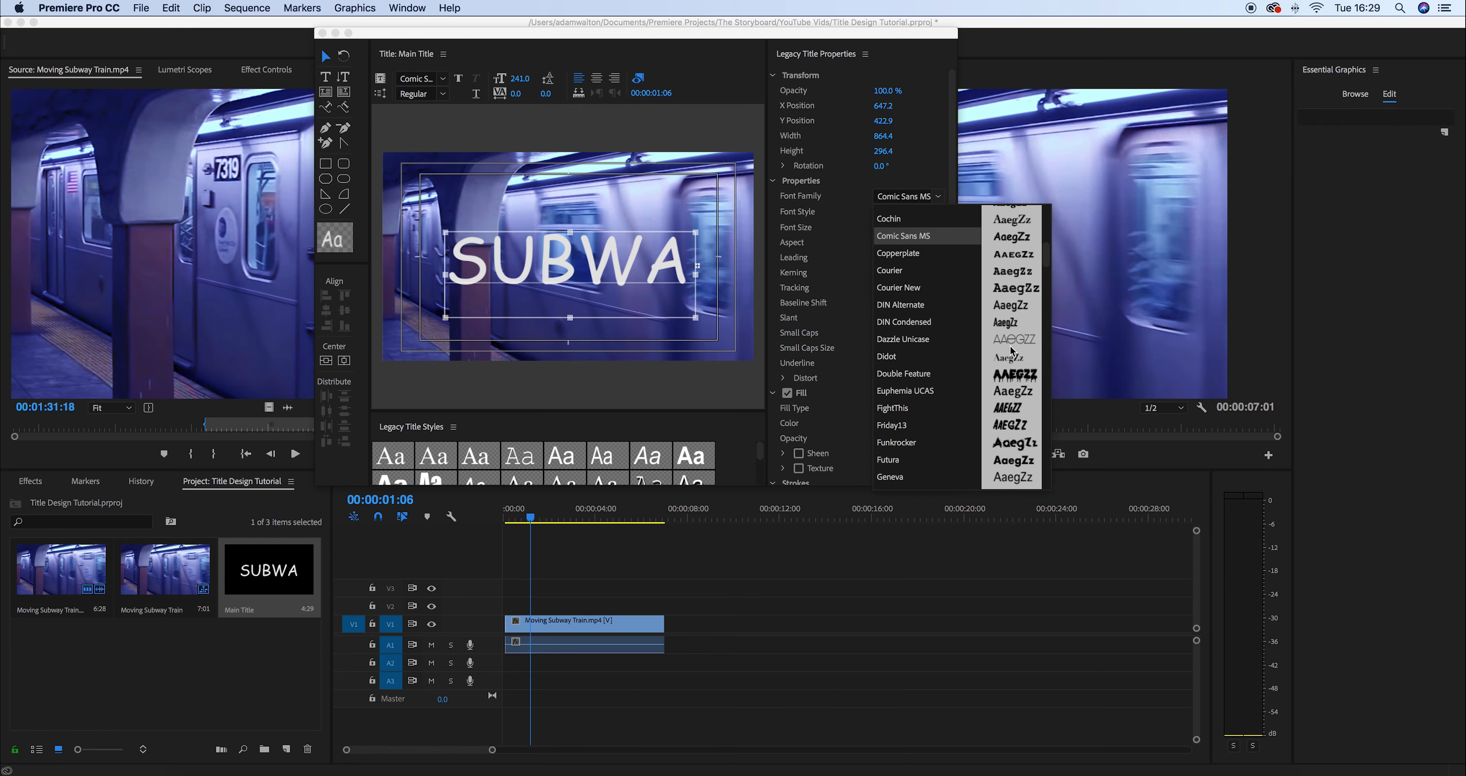
scroll(1012, 350, down, 2)
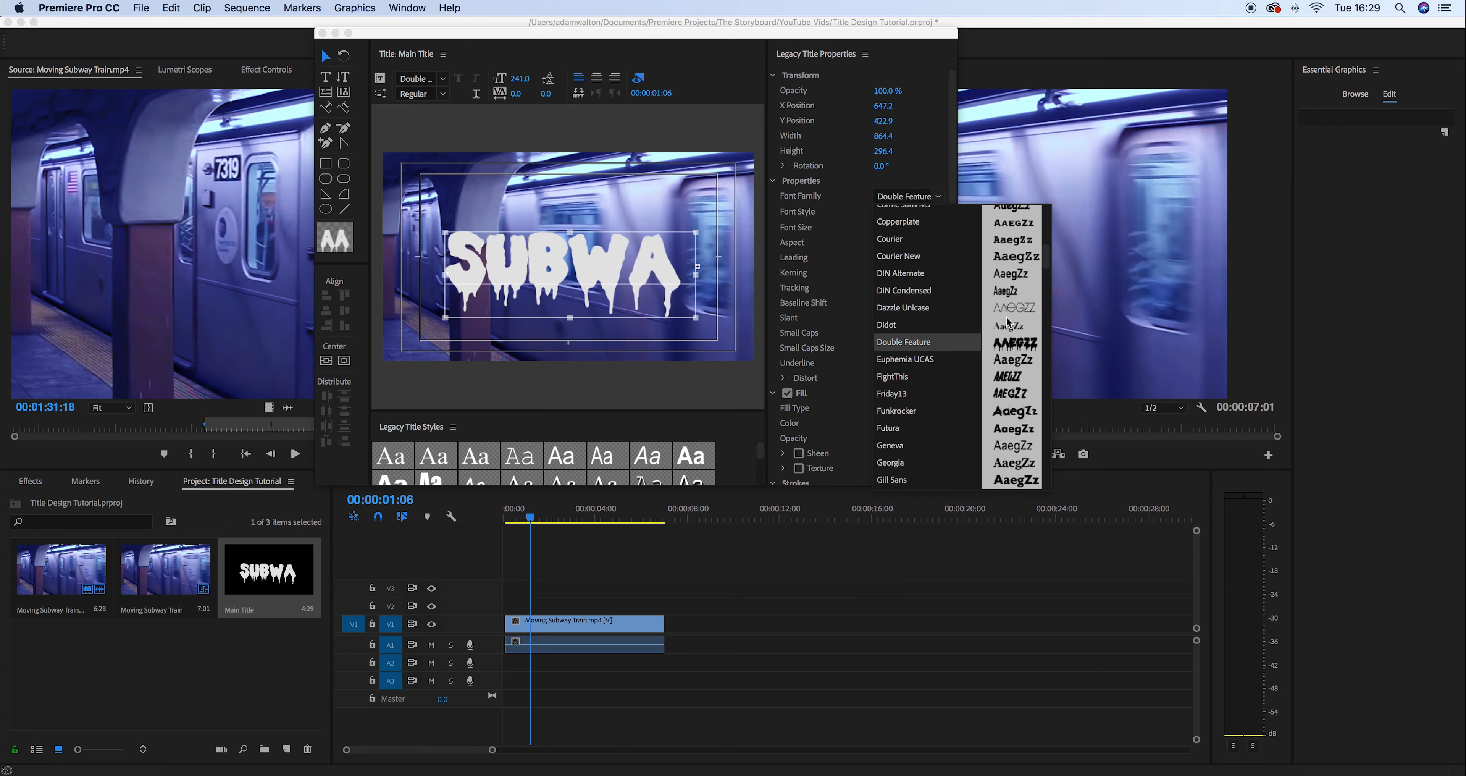
scroll(1007, 323, down, 3)
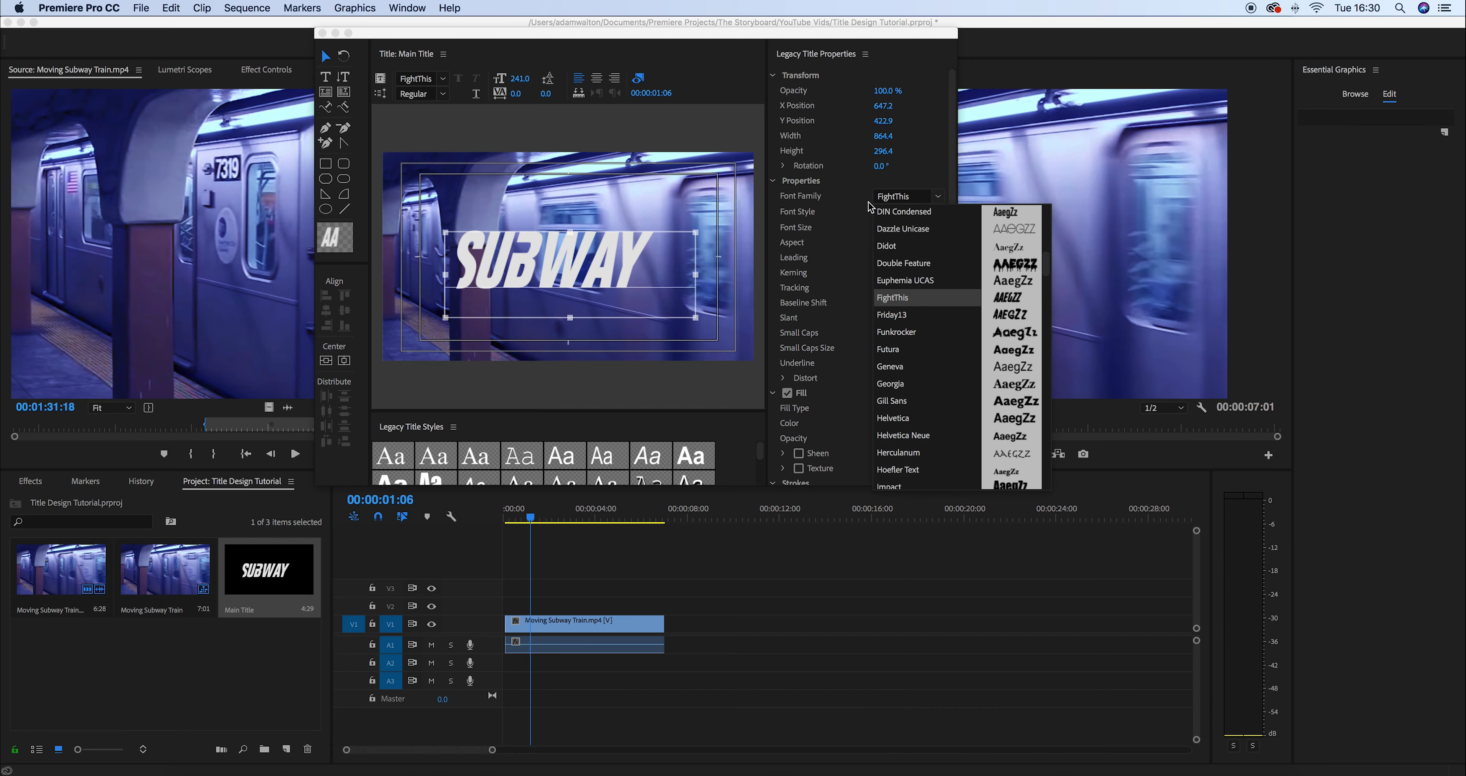
click(897, 301)
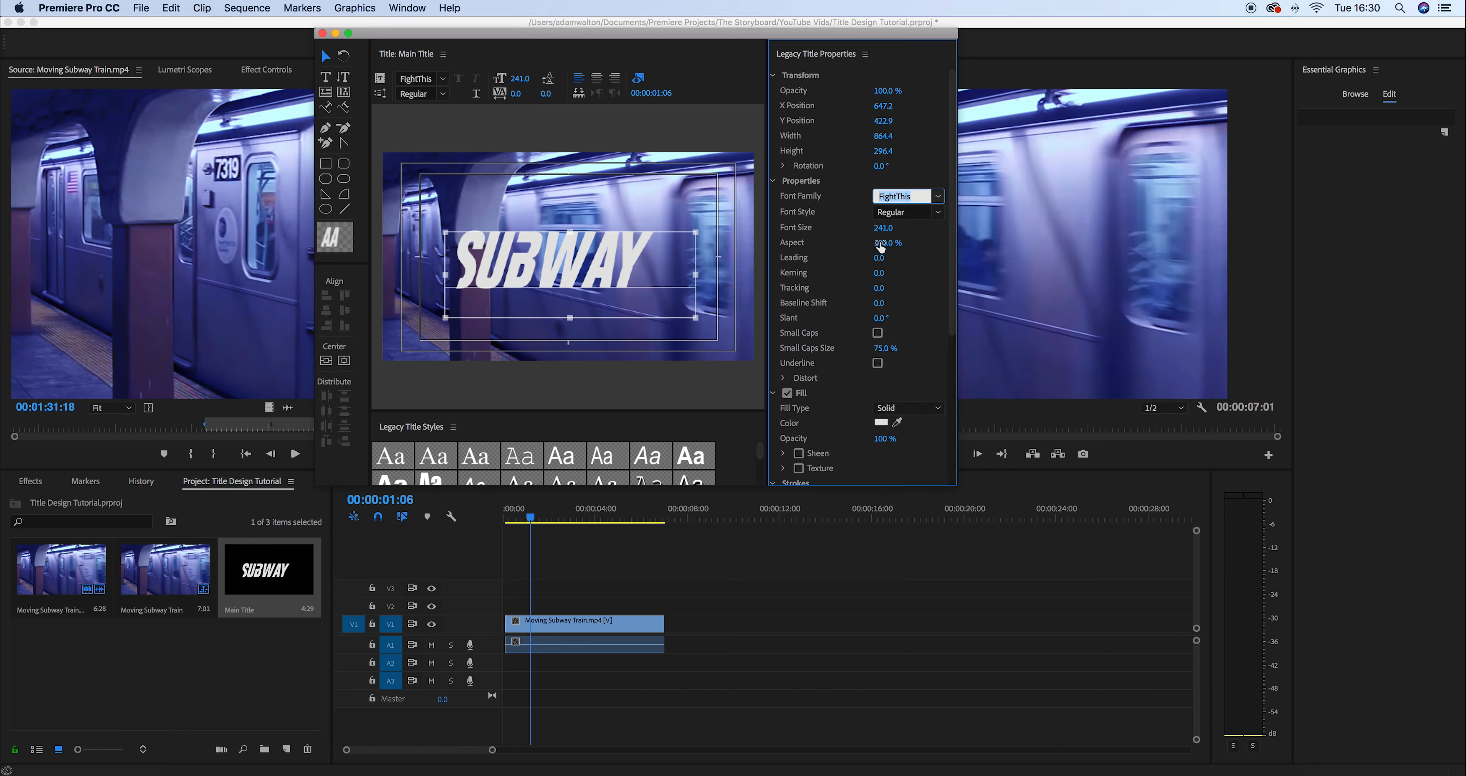
Finish the title with SUBWAY at font size 285, positioned at about X 640, Y 396, and close the title editor
drag(877, 232, 889, 227)
drag(589, 270, 585, 259)
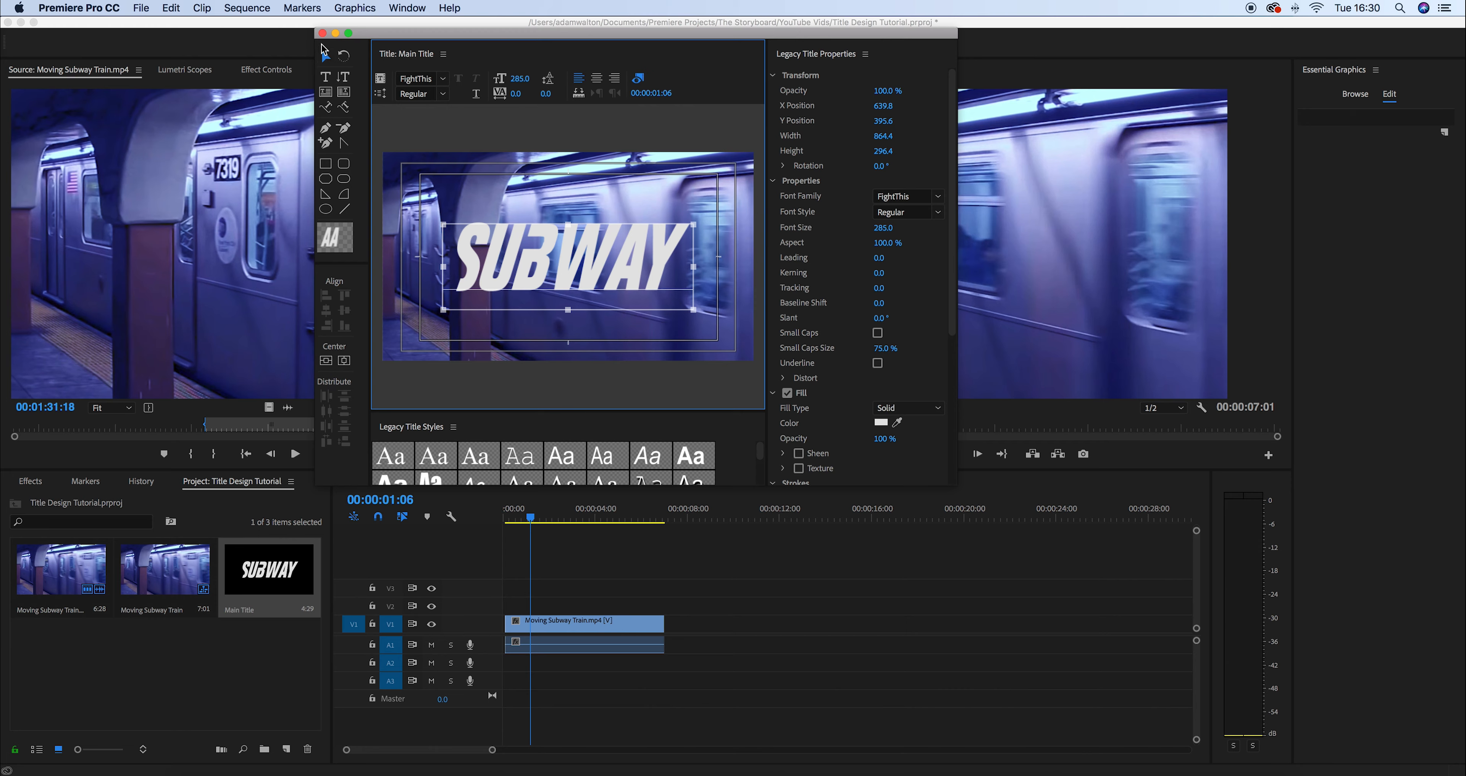
click(322, 34)
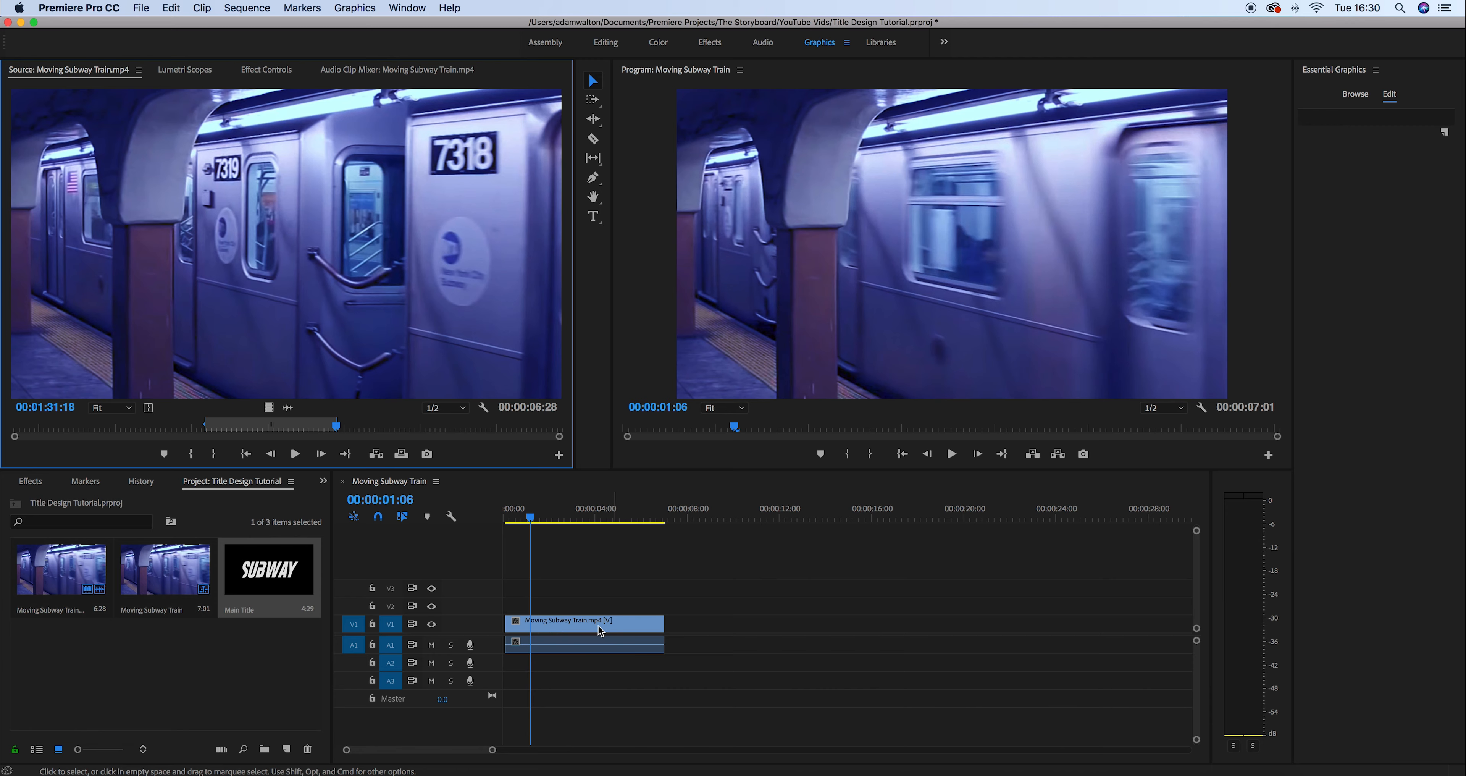
Place Main Title at the start of track V1 ahead of the subway clip, leaving no gap between them
drag(561, 626, 716, 628)
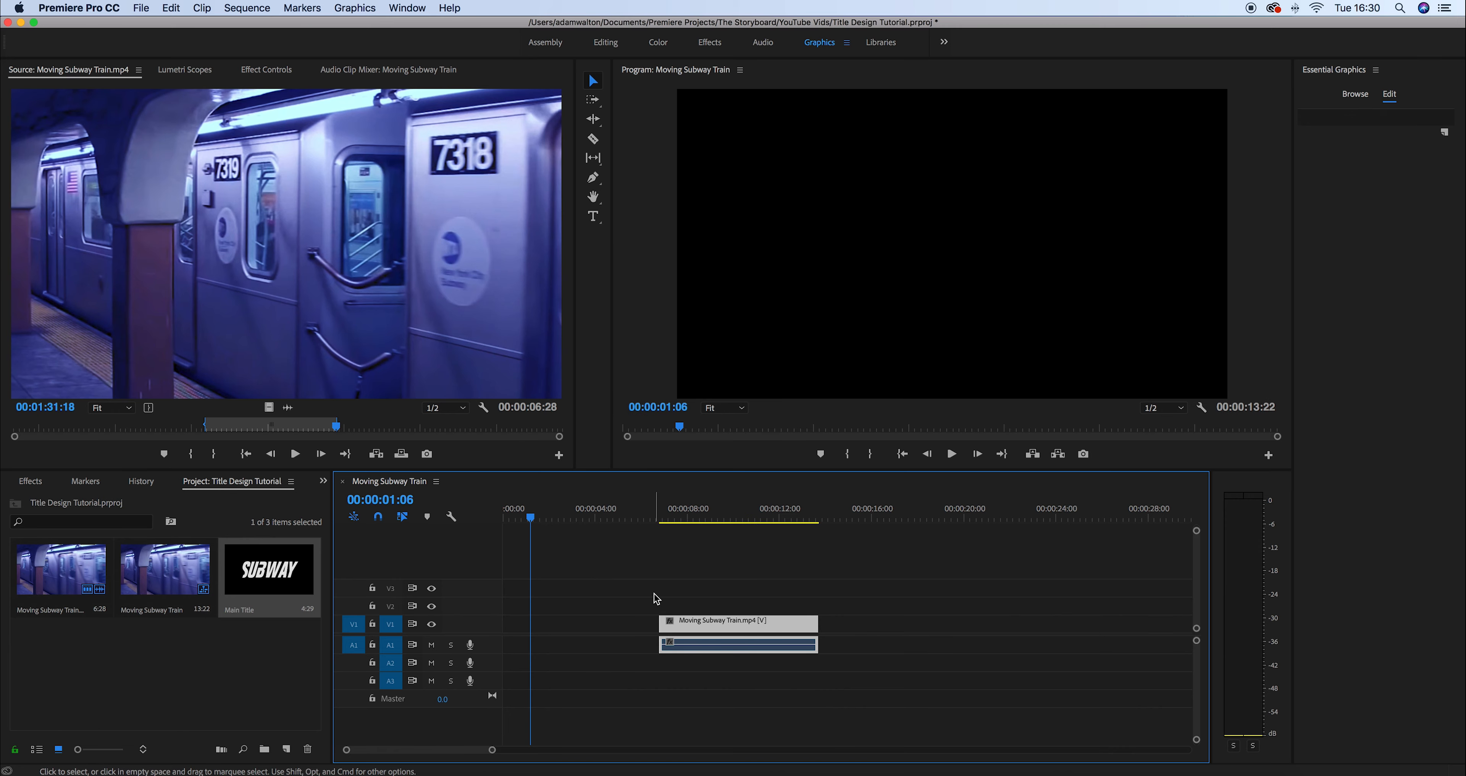
click(267, 570)
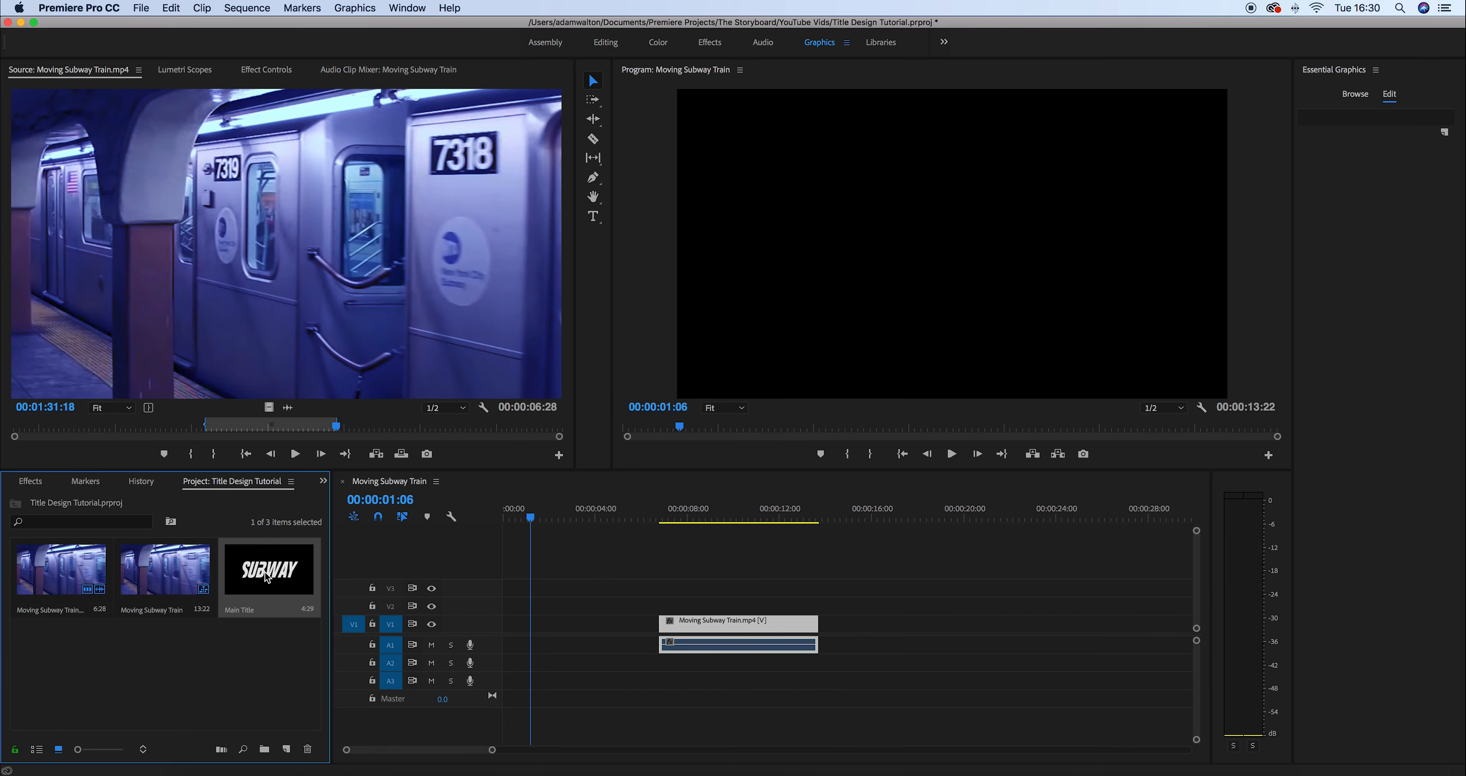
drag(263, 574, 509, 621)
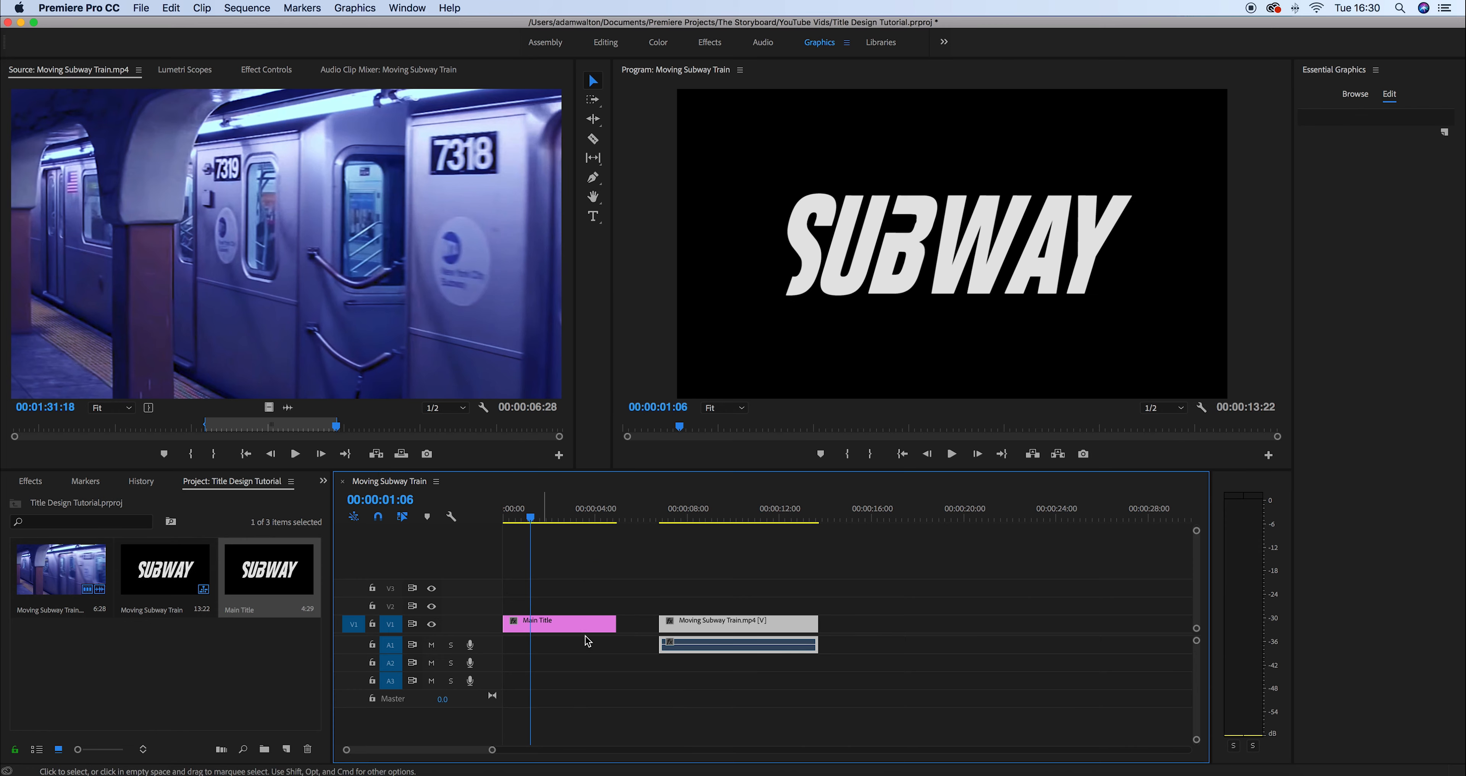
click(643, 627)
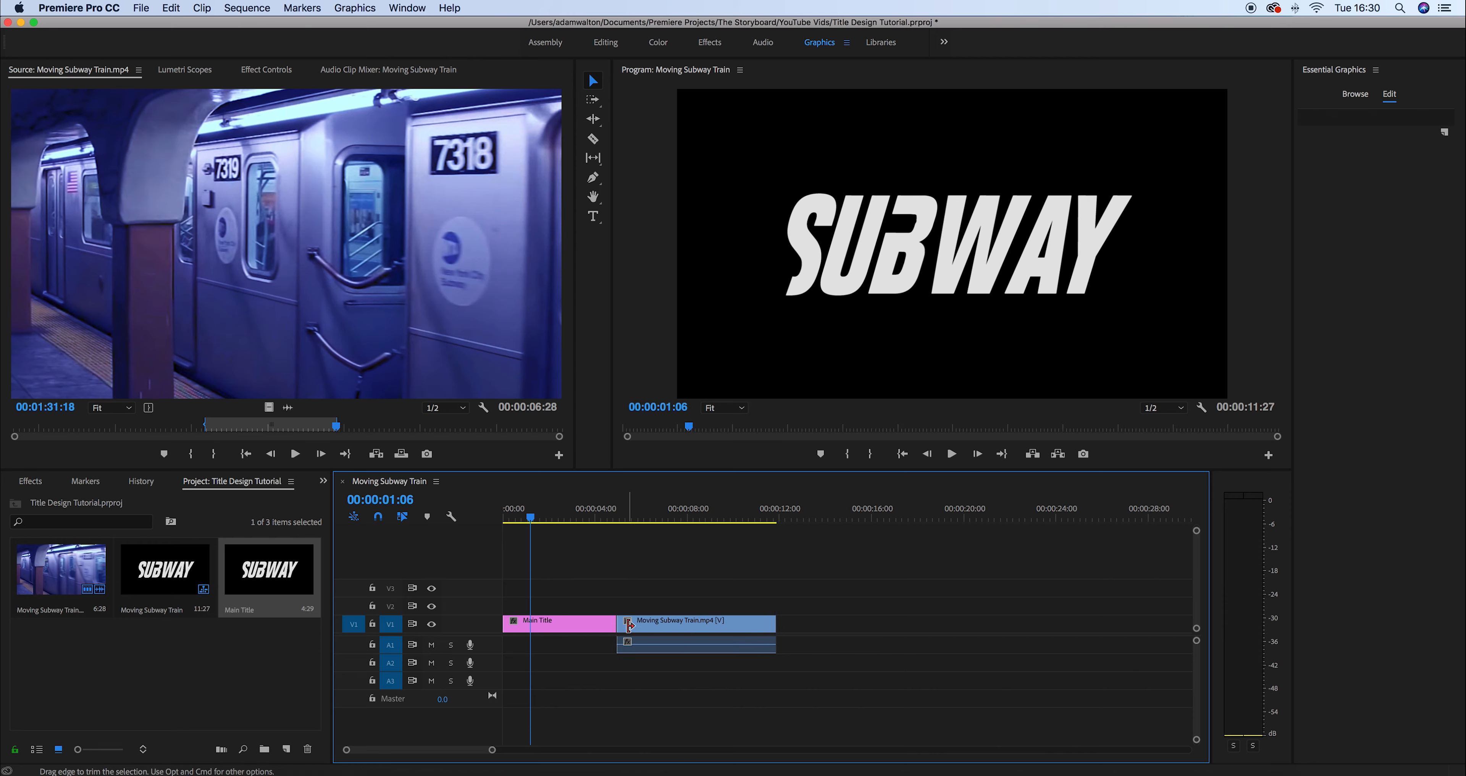
Play the sequence from the start to review the cut from the title to the subway footage
drag(532, 519, 503, 522)
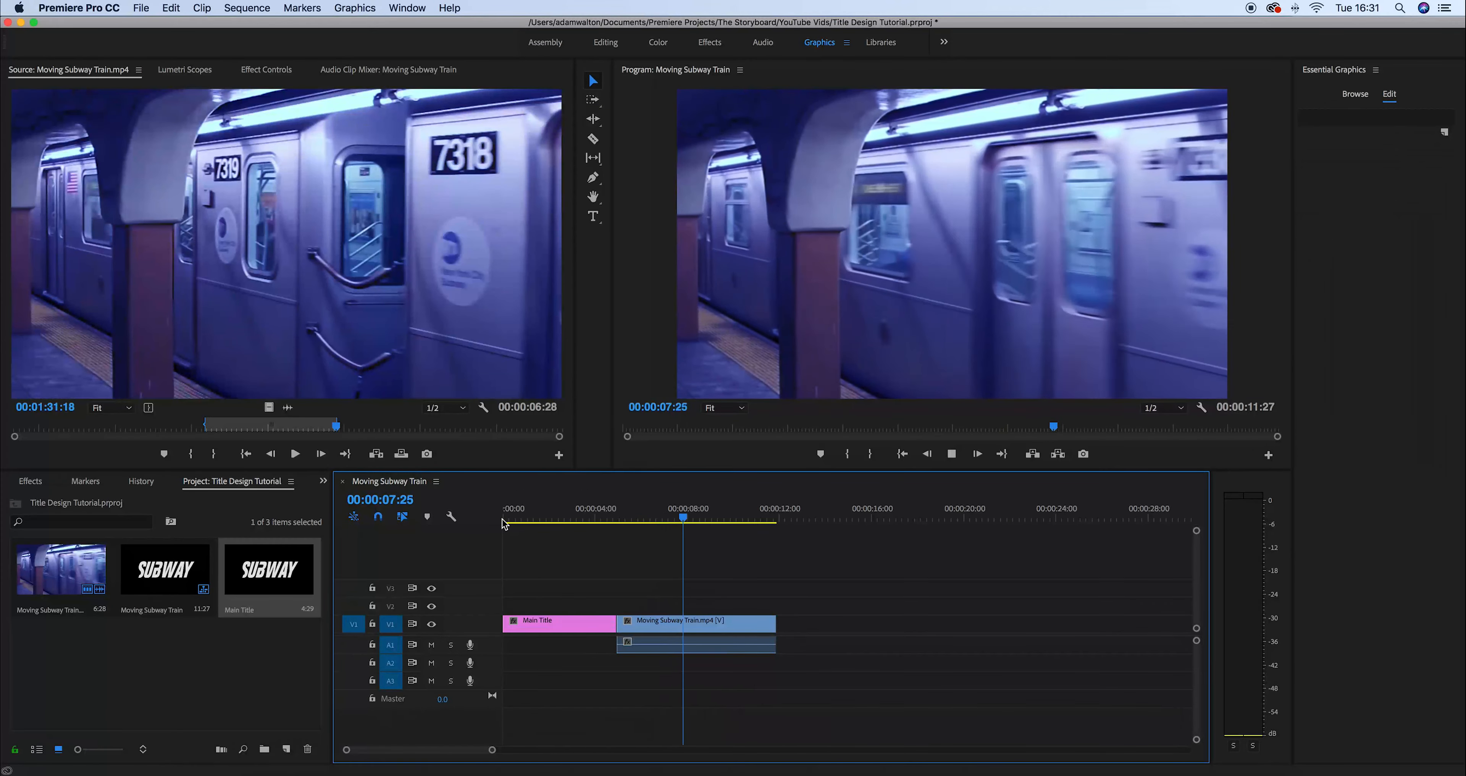
key(space)
drag(528, 517, 567, 523)
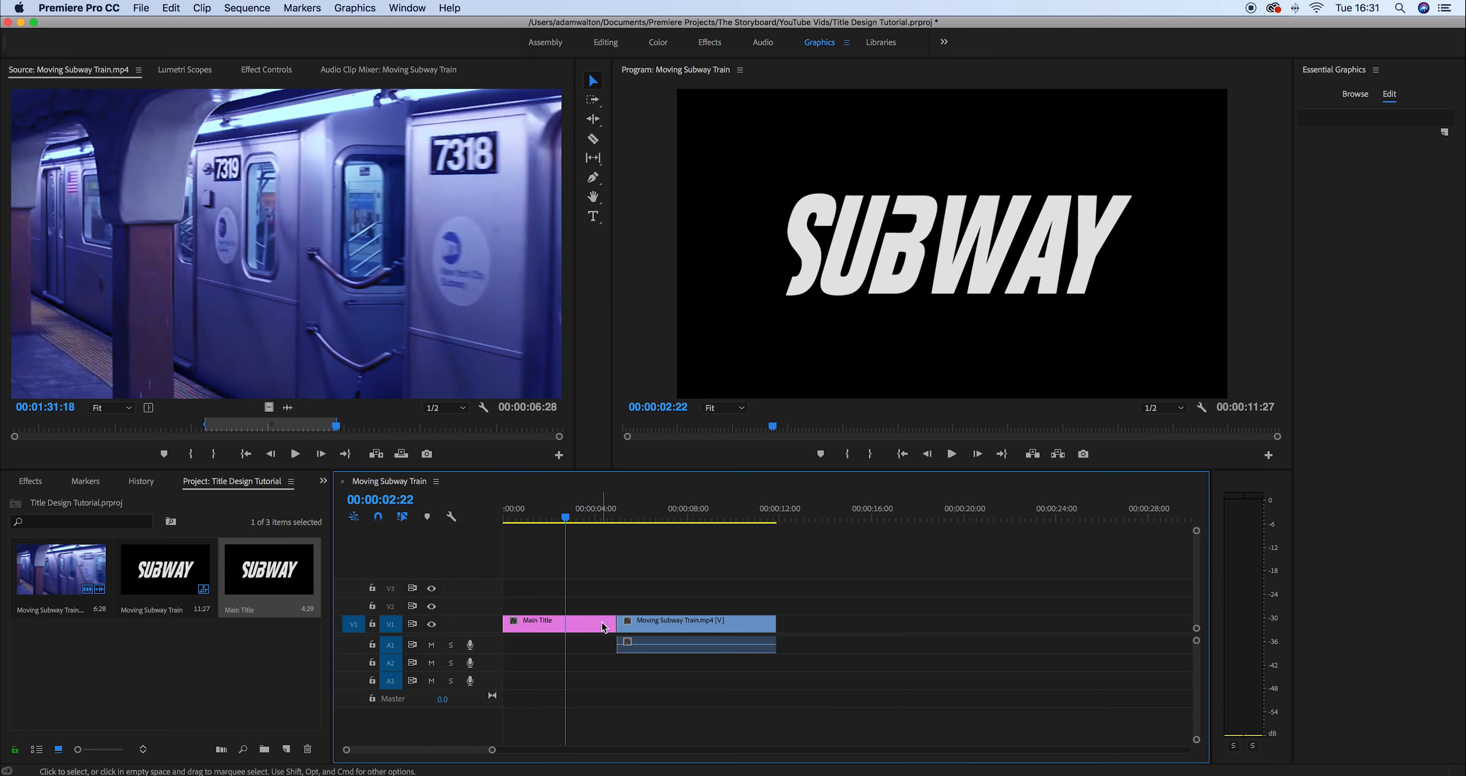
Shorten Main Title to about 3.5 seconds with the subway clip directly behind it, and return the playhead to the sequence start
drag(607, 623, 581, 624)
key(Delete)
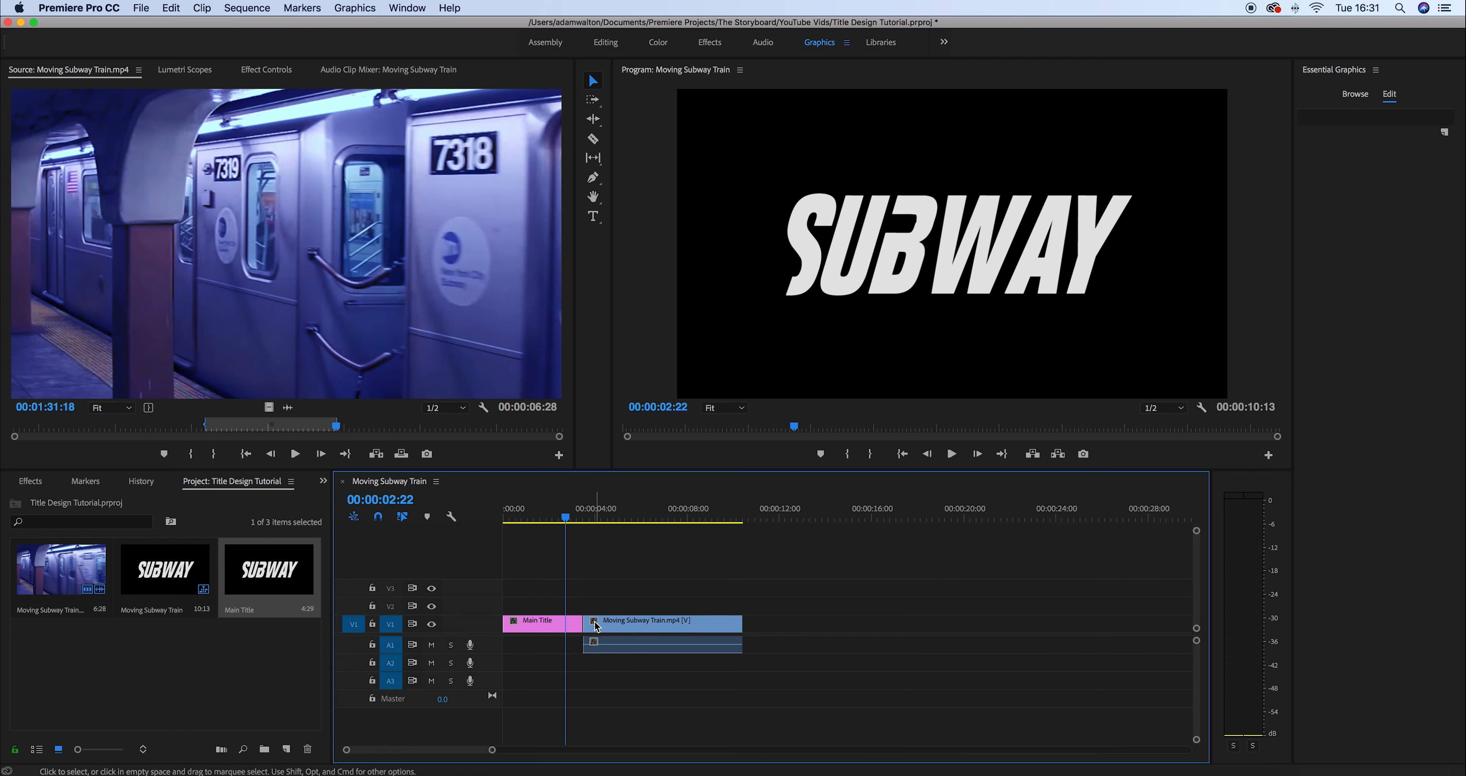
click(562, 521)
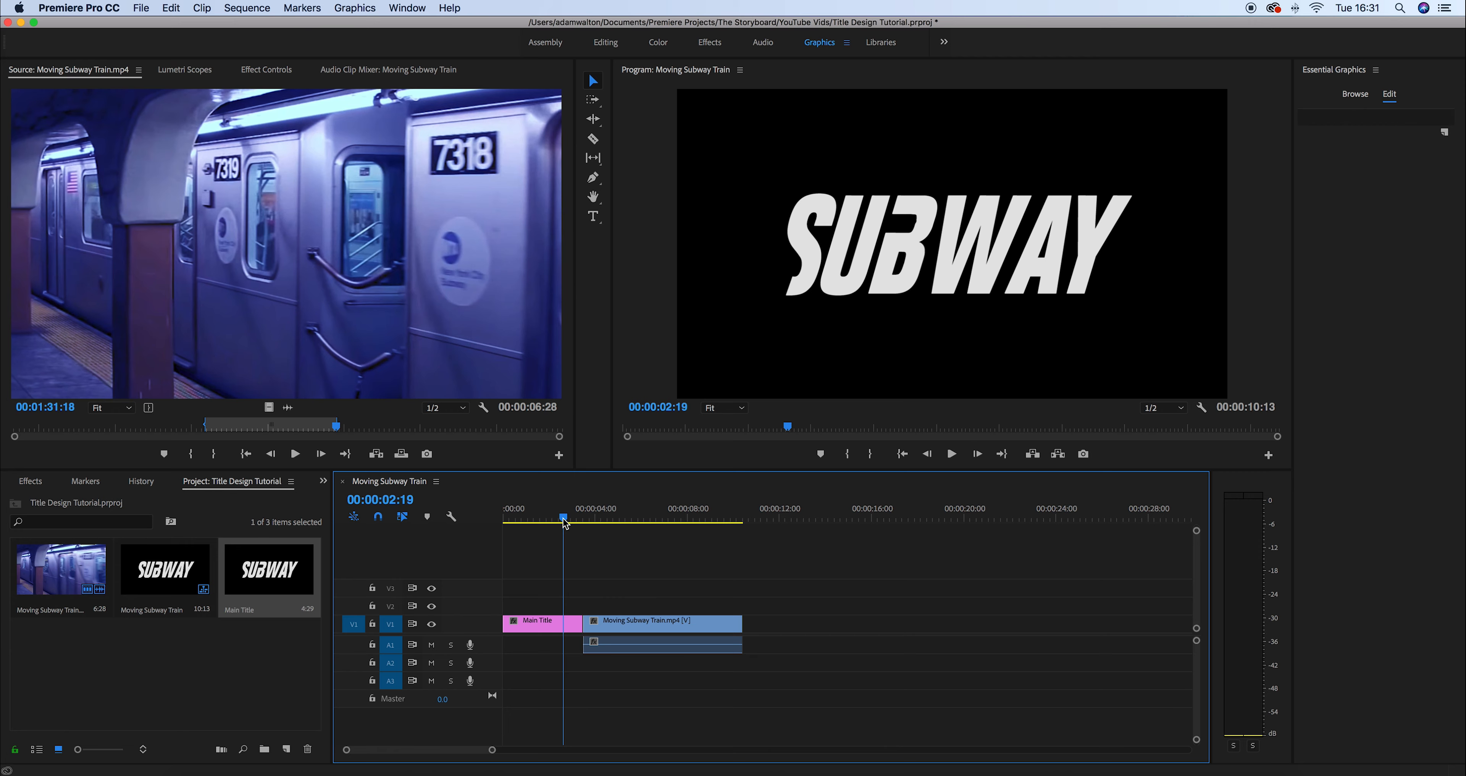
drag(563, 521, 498, 523)
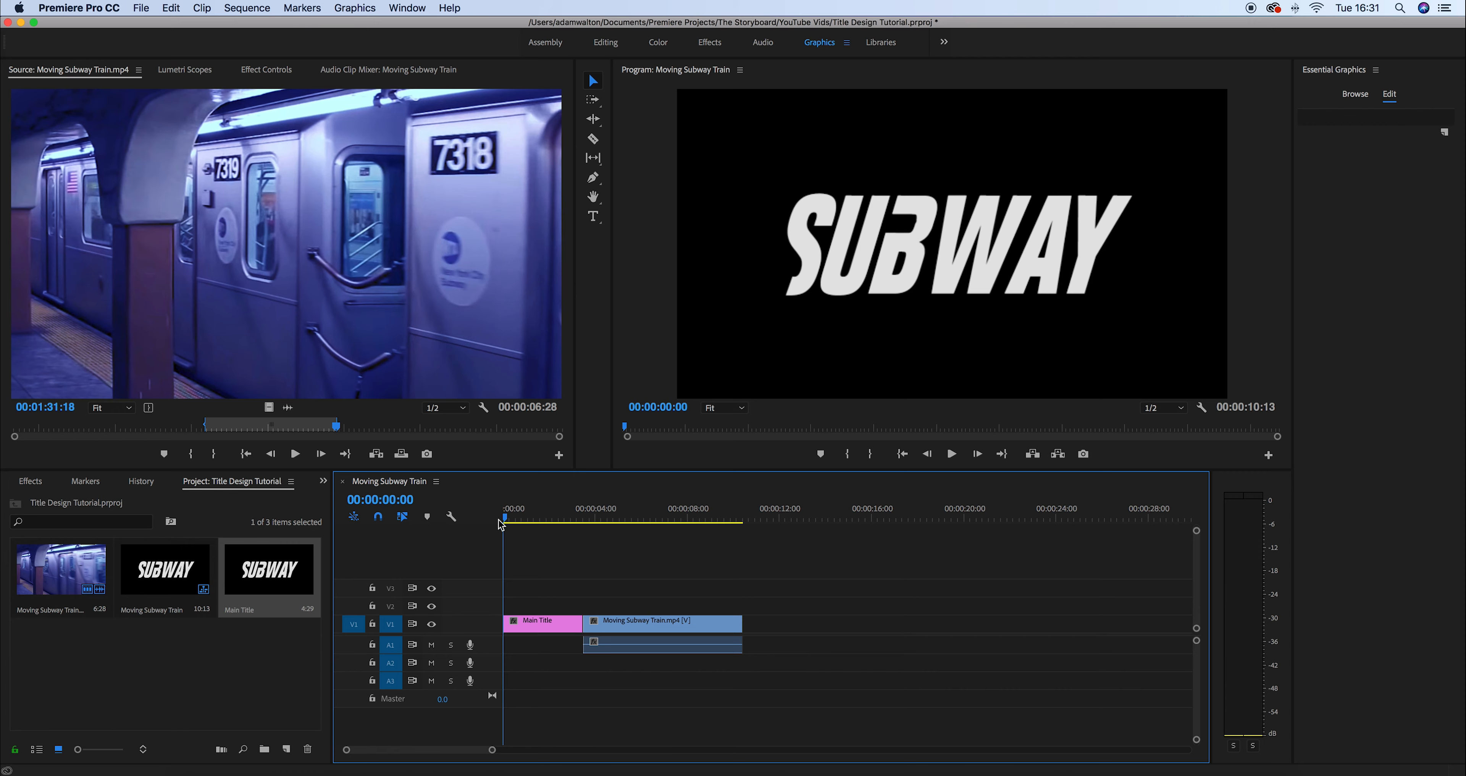
Apply the default cross dissolve at the start of Main Title and at its cut to the subway clip
right_click(506, 627)
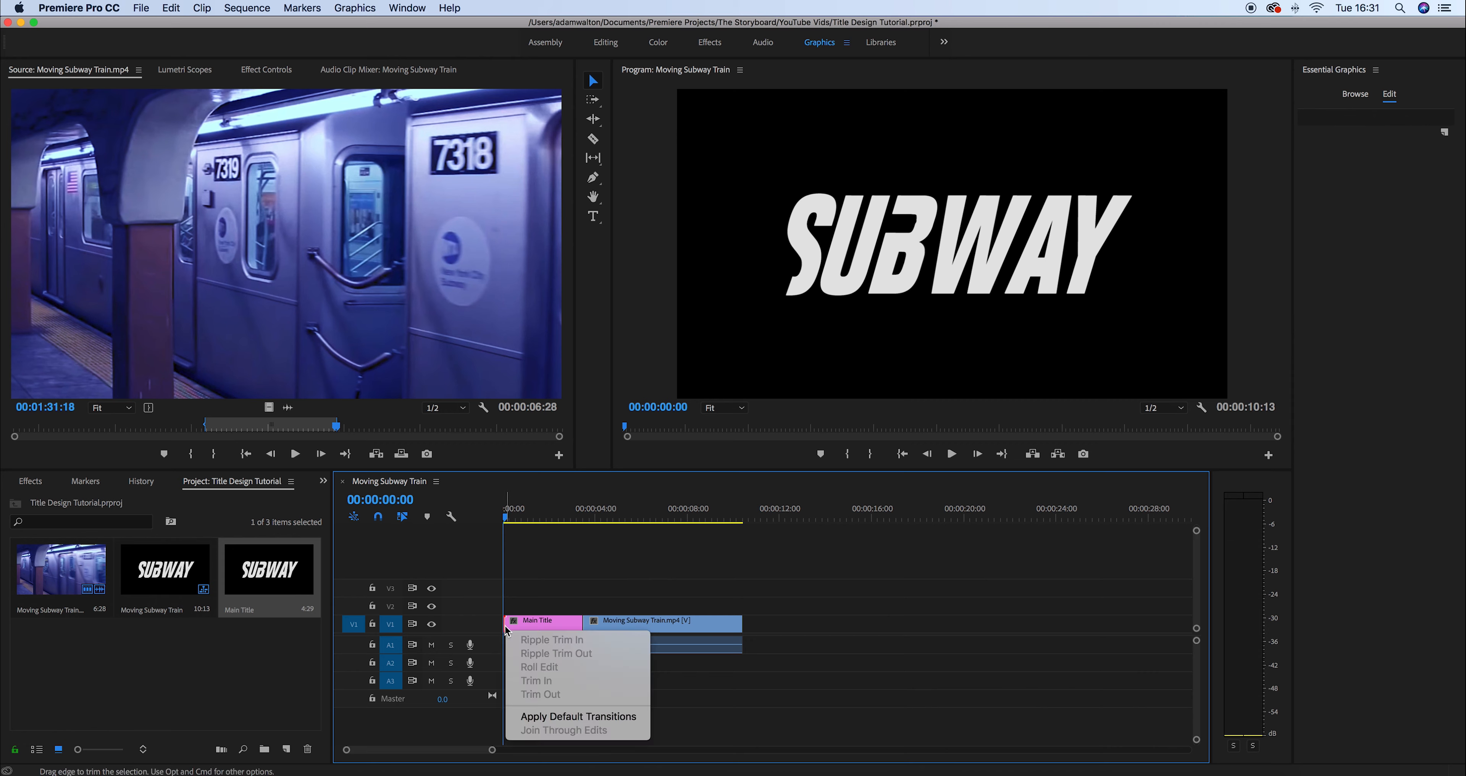
click(562, 716)
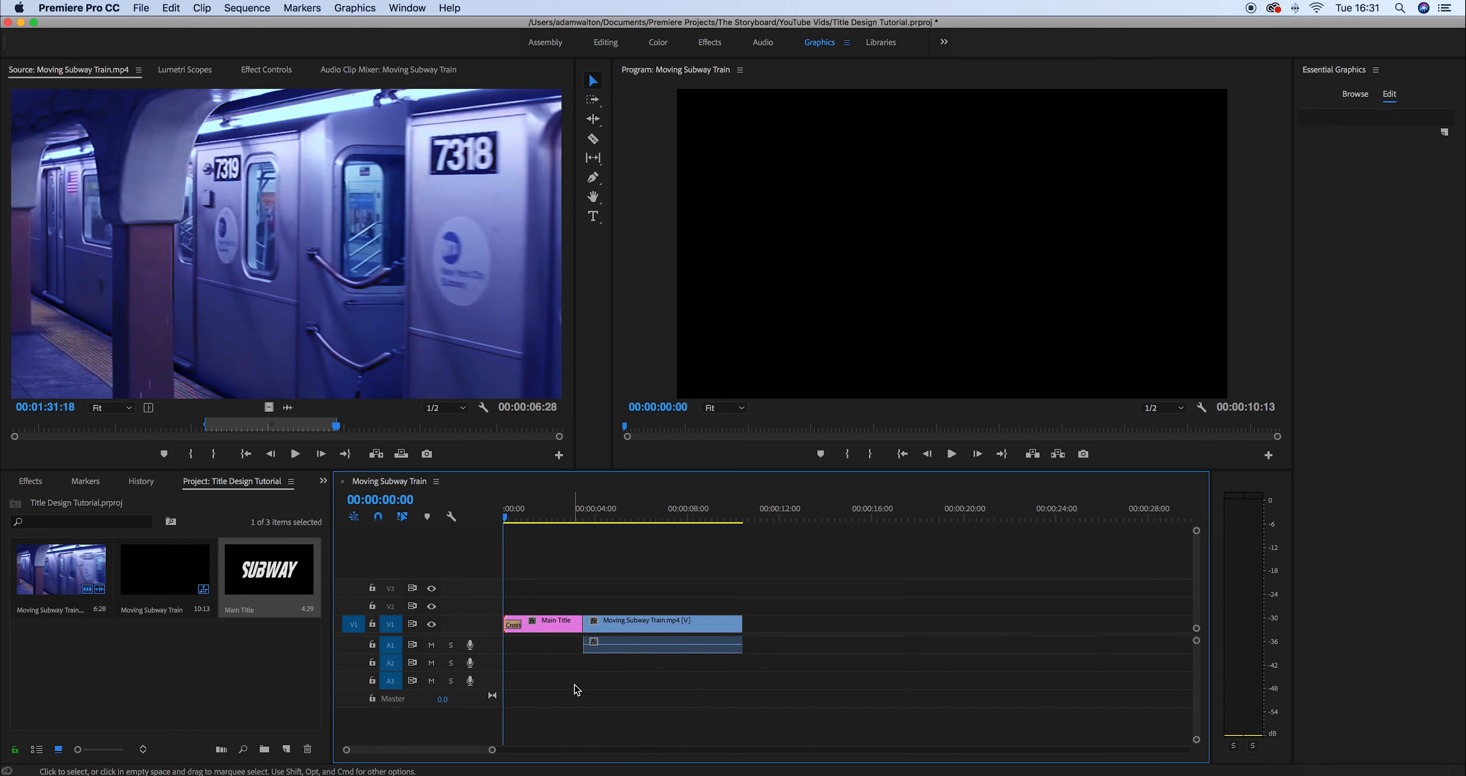
right_click(578, 624)
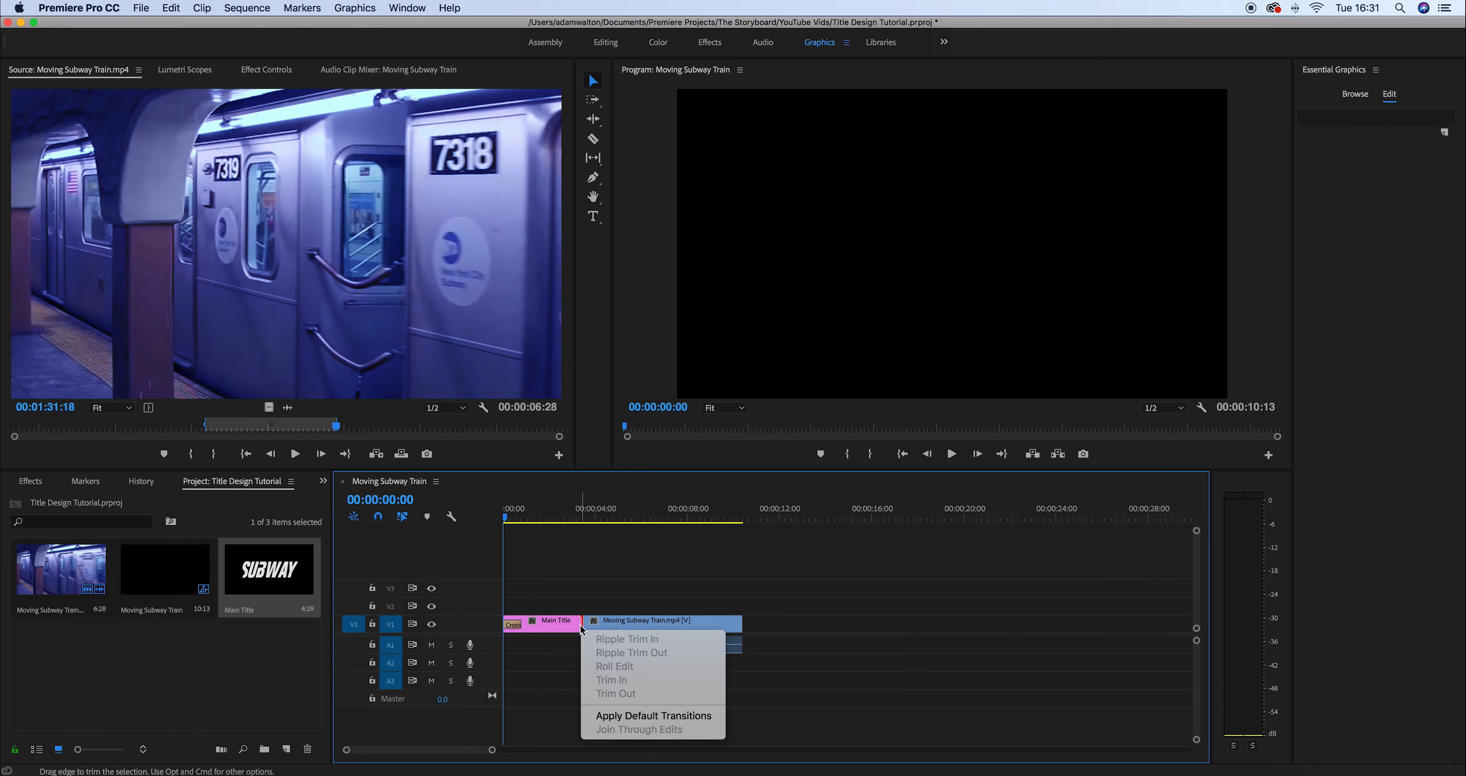
click(644, 715)
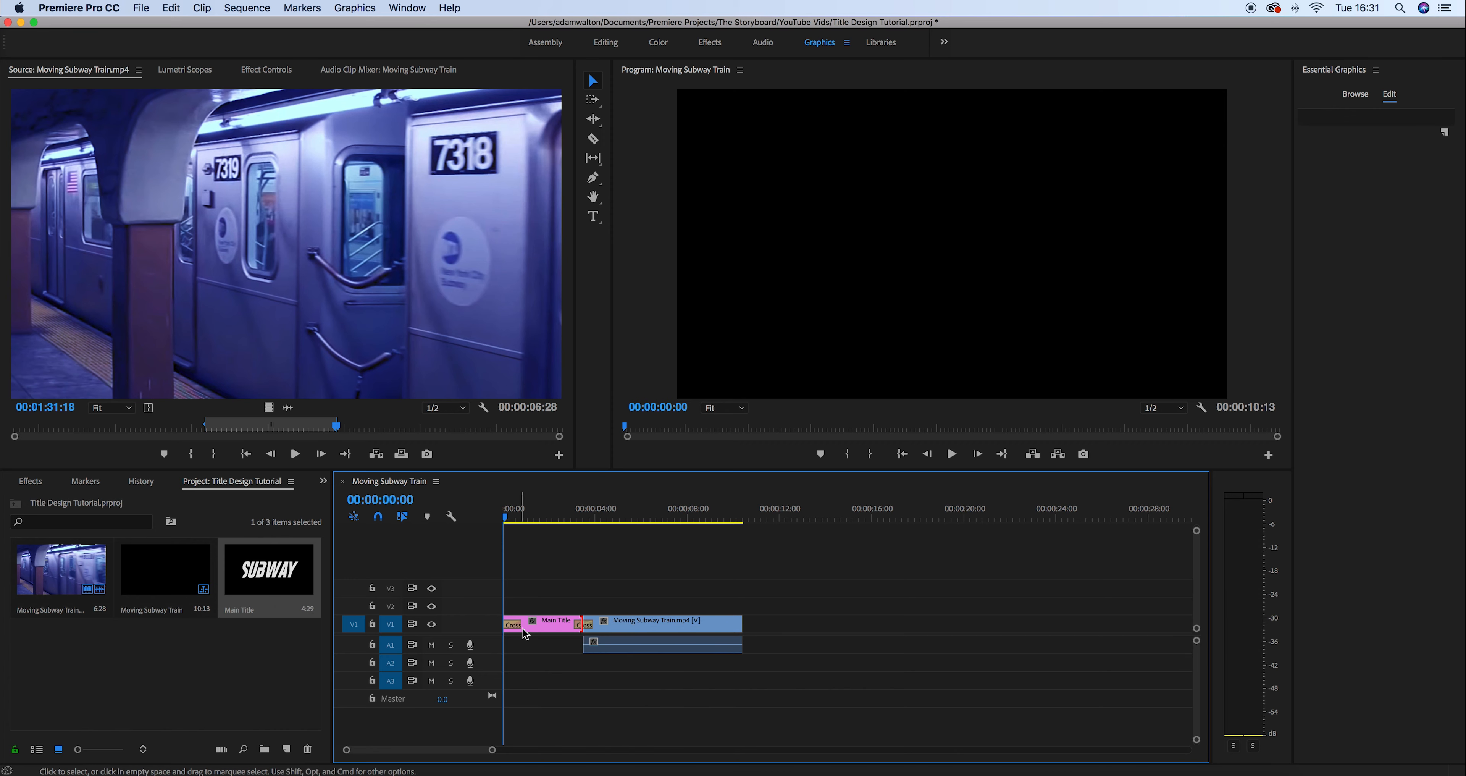
Lengthen both cross dissolves slightly and play the sequence into the subway footage to review the fades, stopping playback partway through
drag(519, 624, 526, 624)
drag(582, 624, 575, 623)
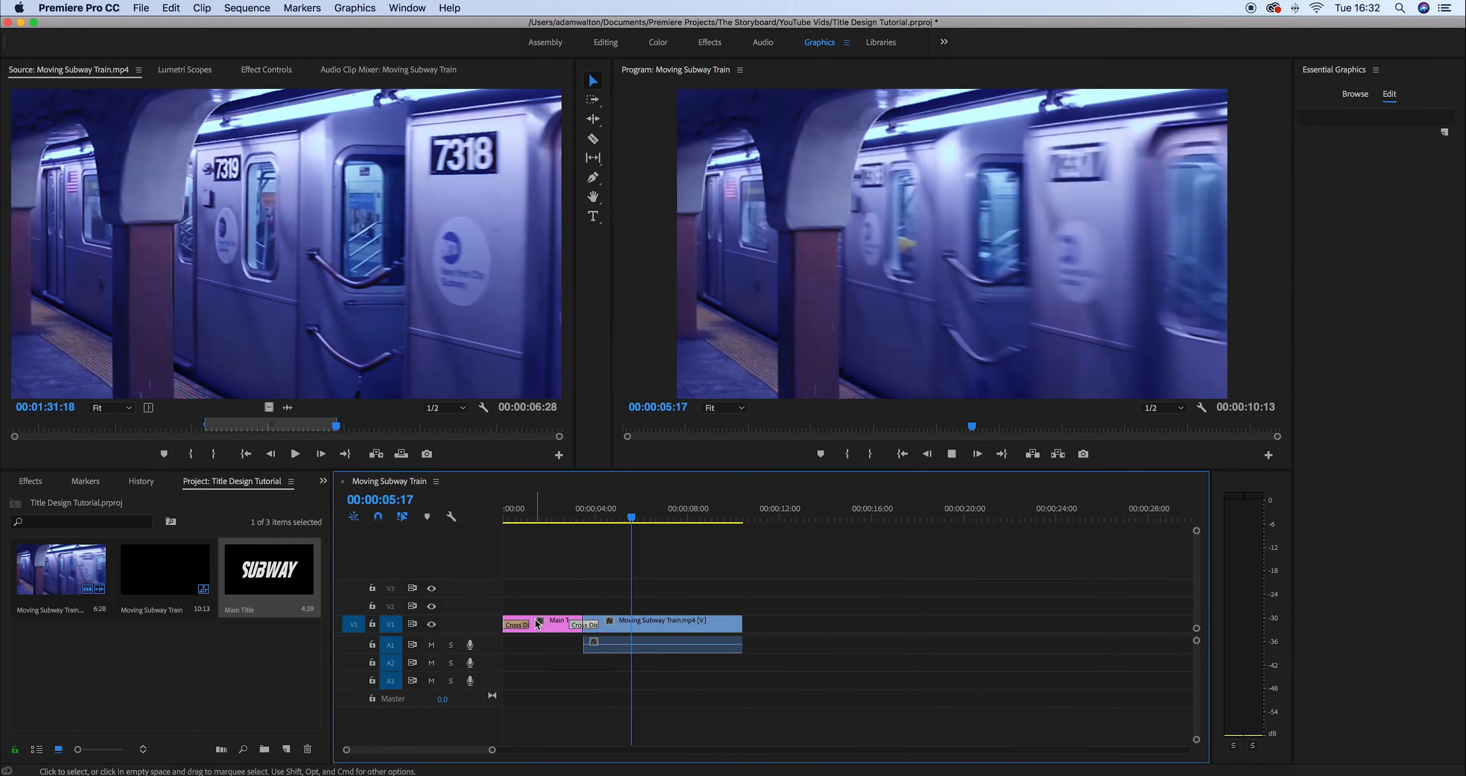
key(space)
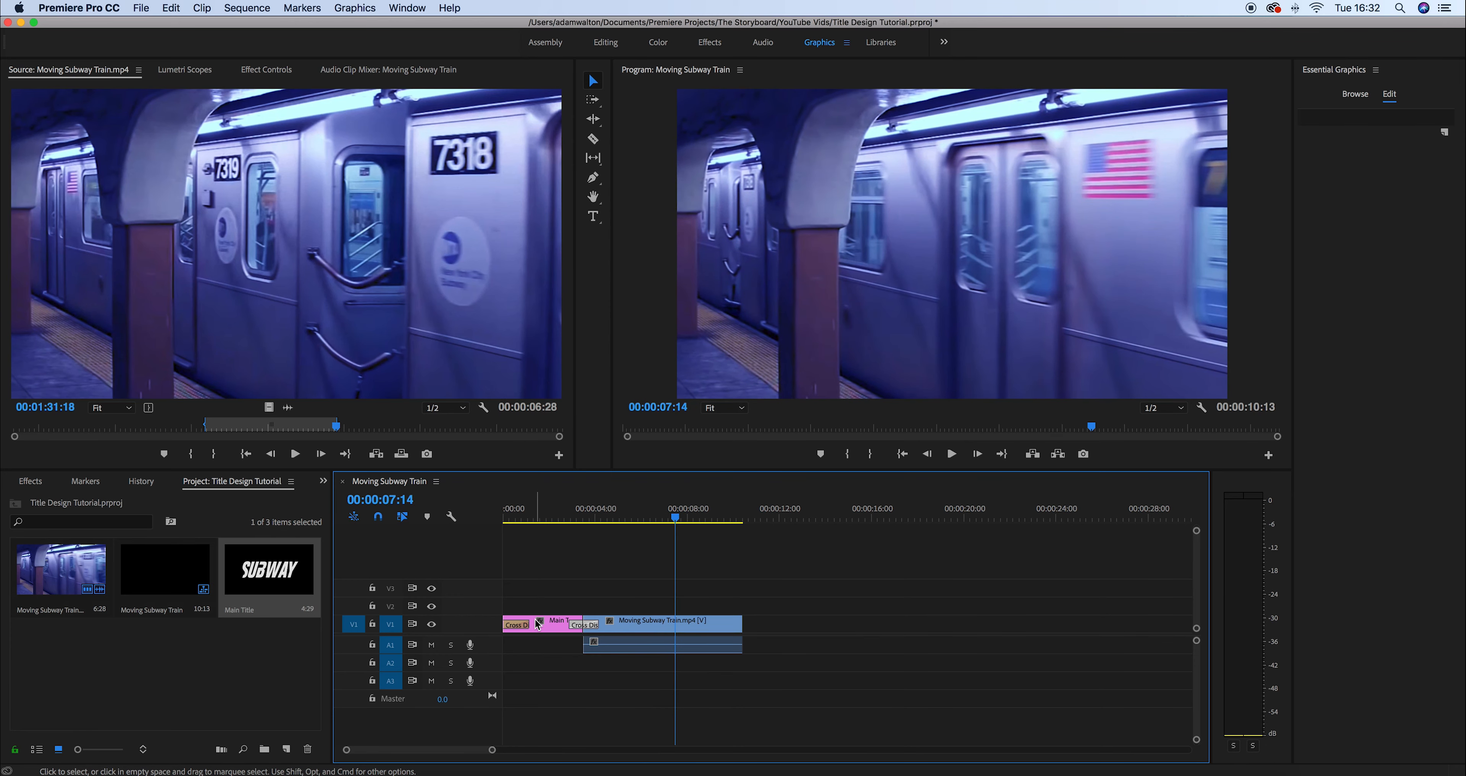